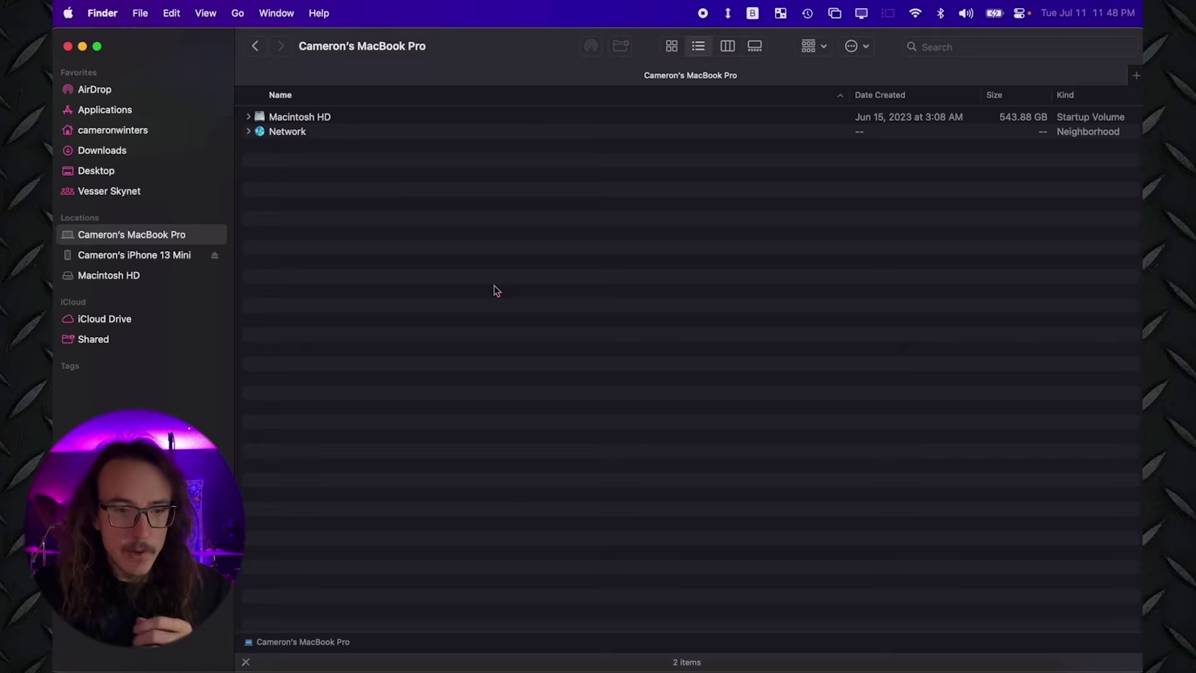
Launch Audio MIDI Setup.app from Applications > Utilities in Finder.
click(105, 110)
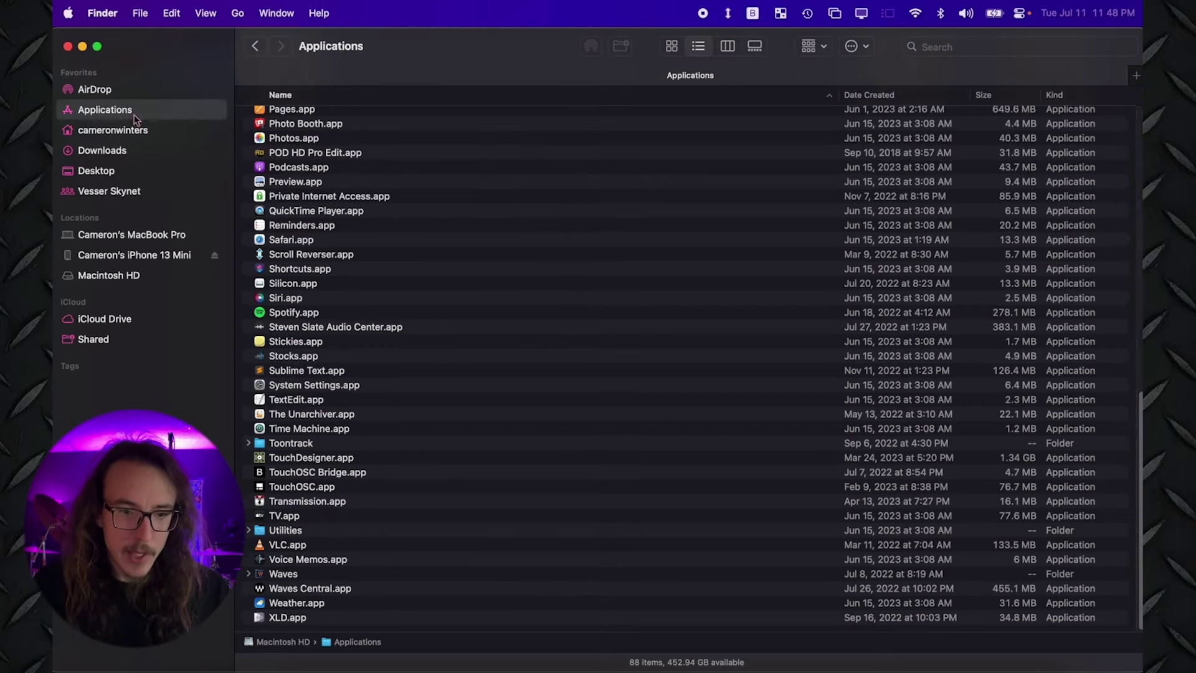
double_click(303, 531)
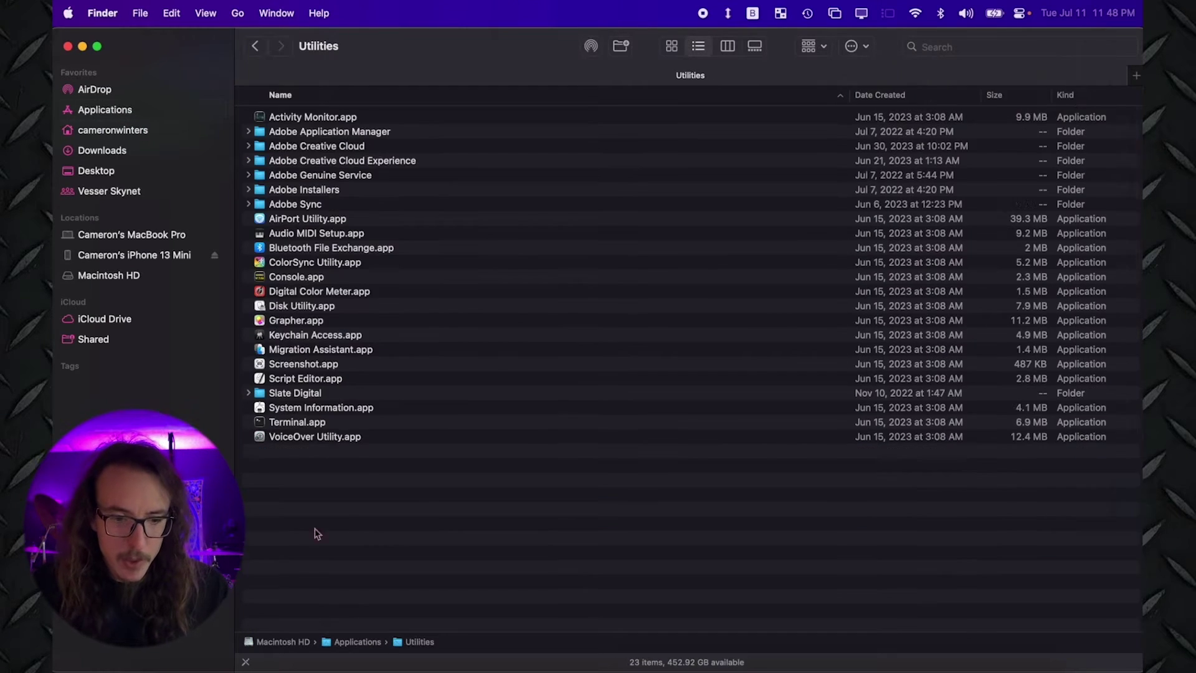
double_click(348, 234)
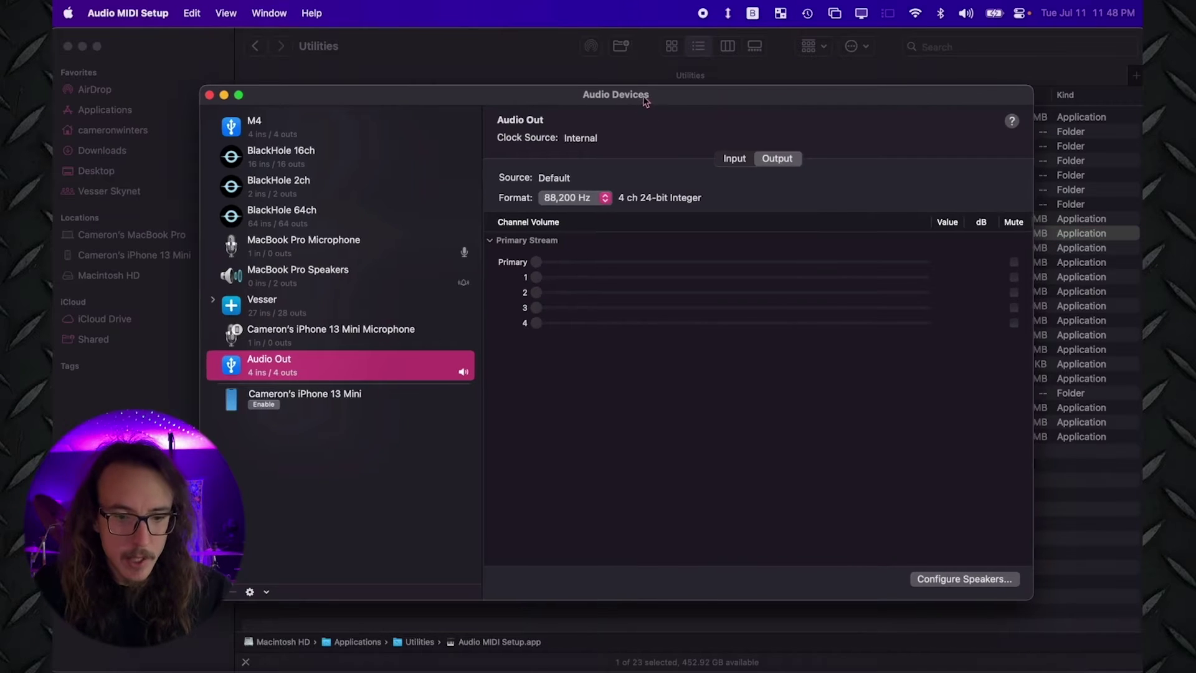
Show the Network Device Browser from the Window menu and open the AVB Configuration Utility.
drag(635, 103, 602, 103)
click(269, 13)
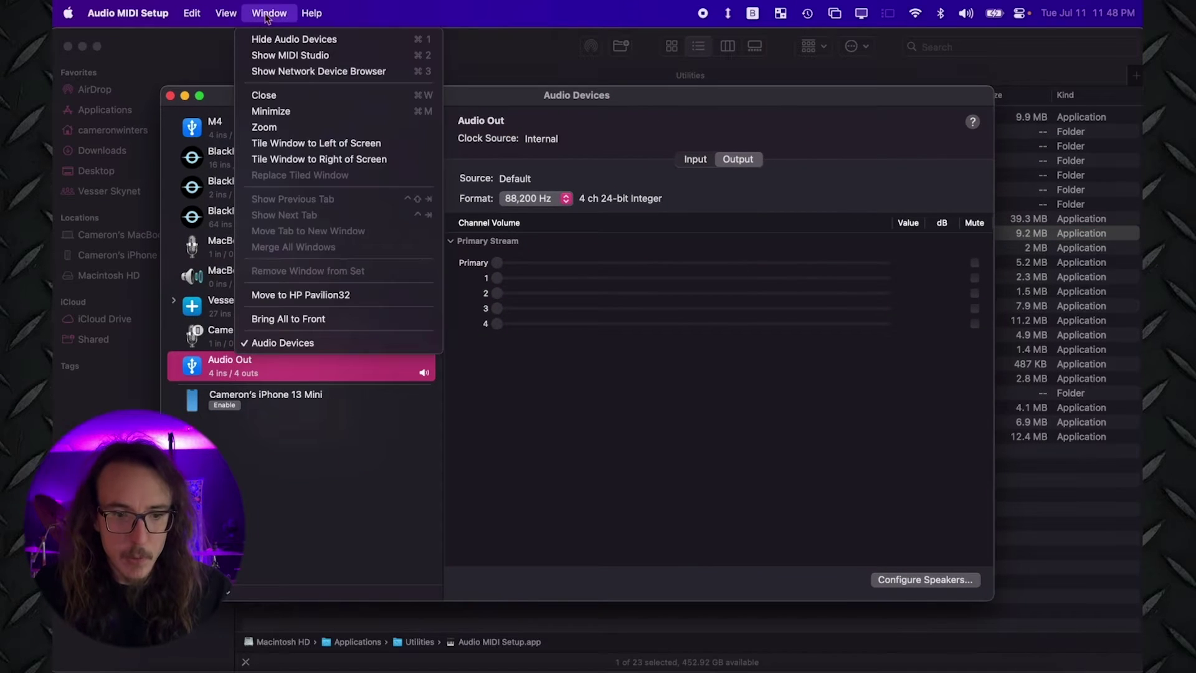
click(319, 71)
drag(592, 173, 625, 175)
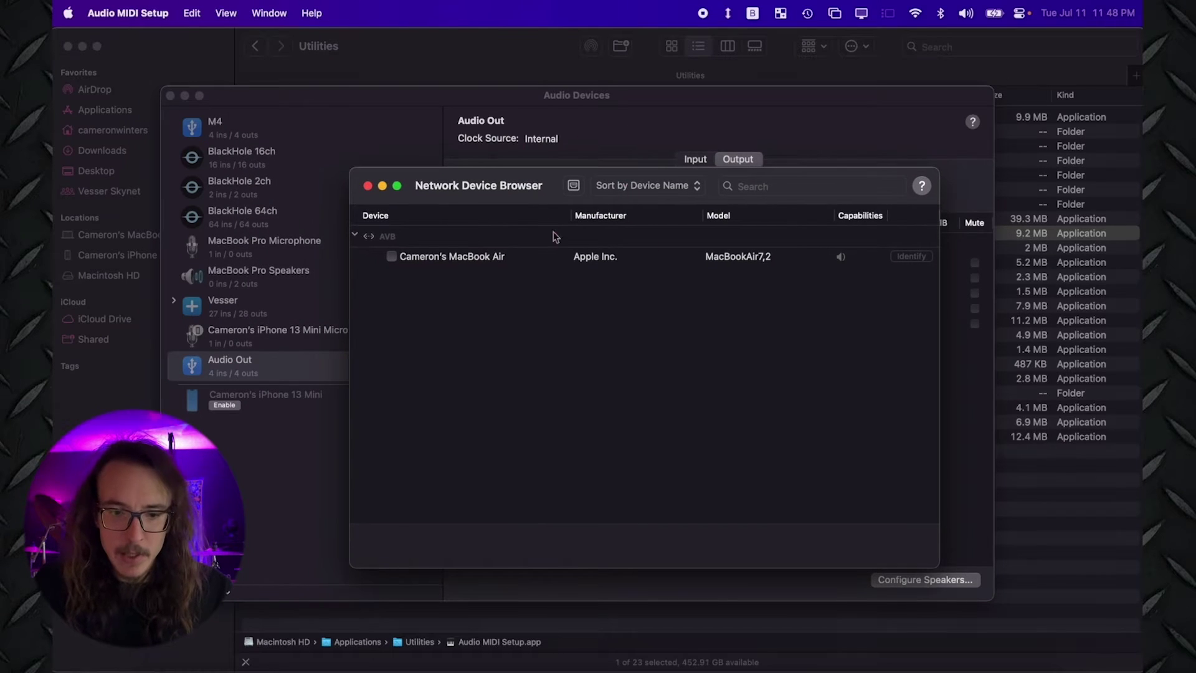
click(574, 186)
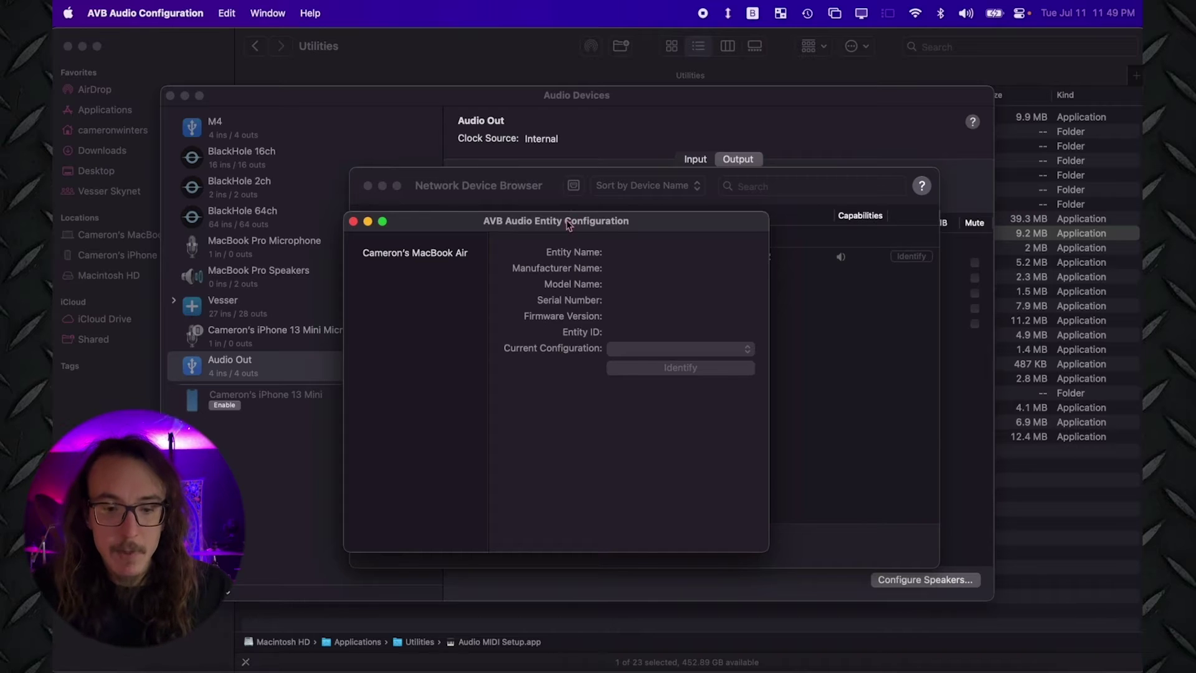
Open the ATDECC Controller from the Window menu and select the Thunderbolt Ethernet interface.
drag(568, 226, 566, 228)
click(269, 15)
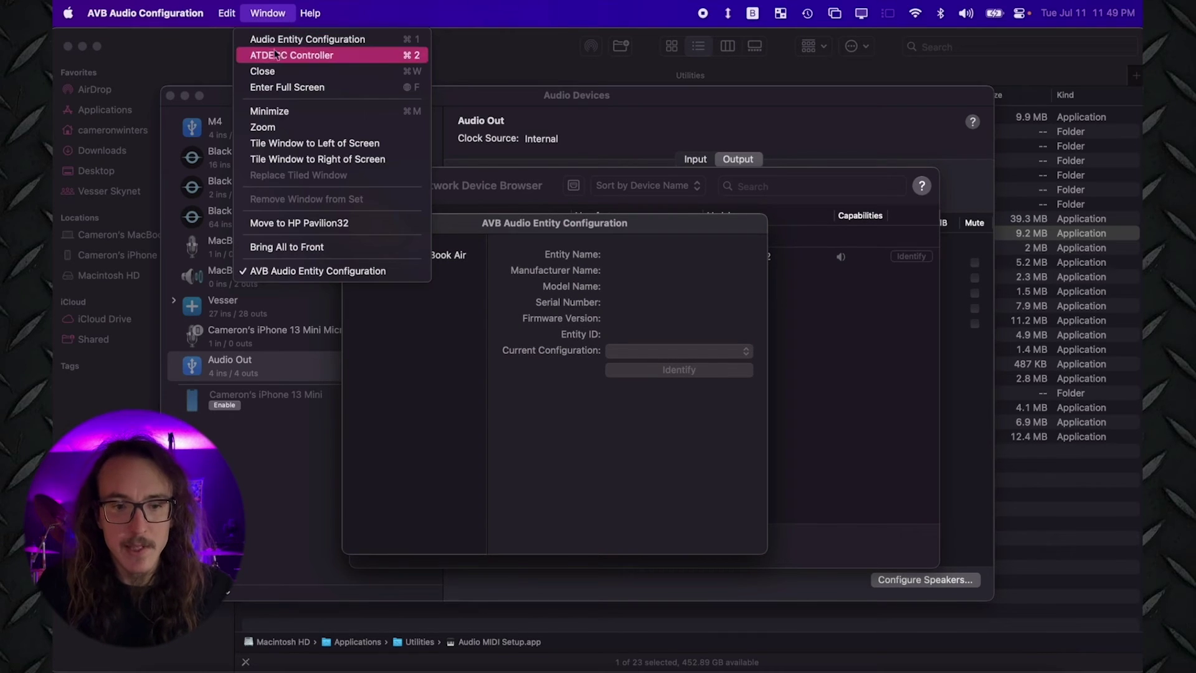
click(312, 61)
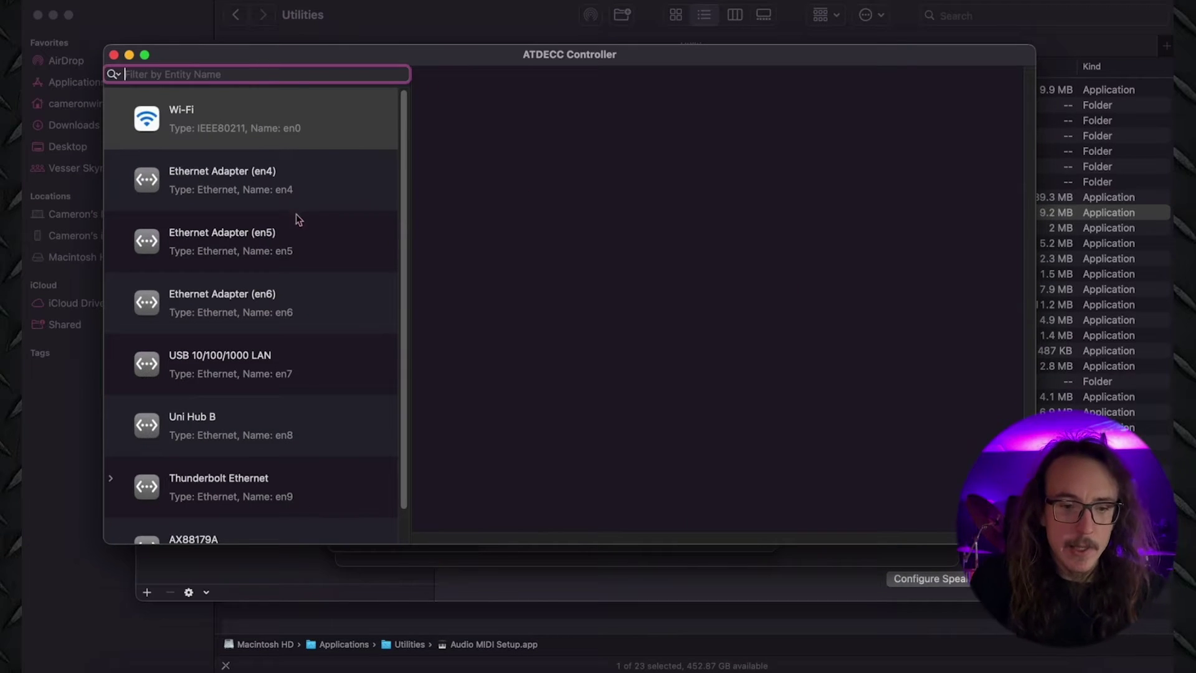
scroll(292, 211, down, 2)
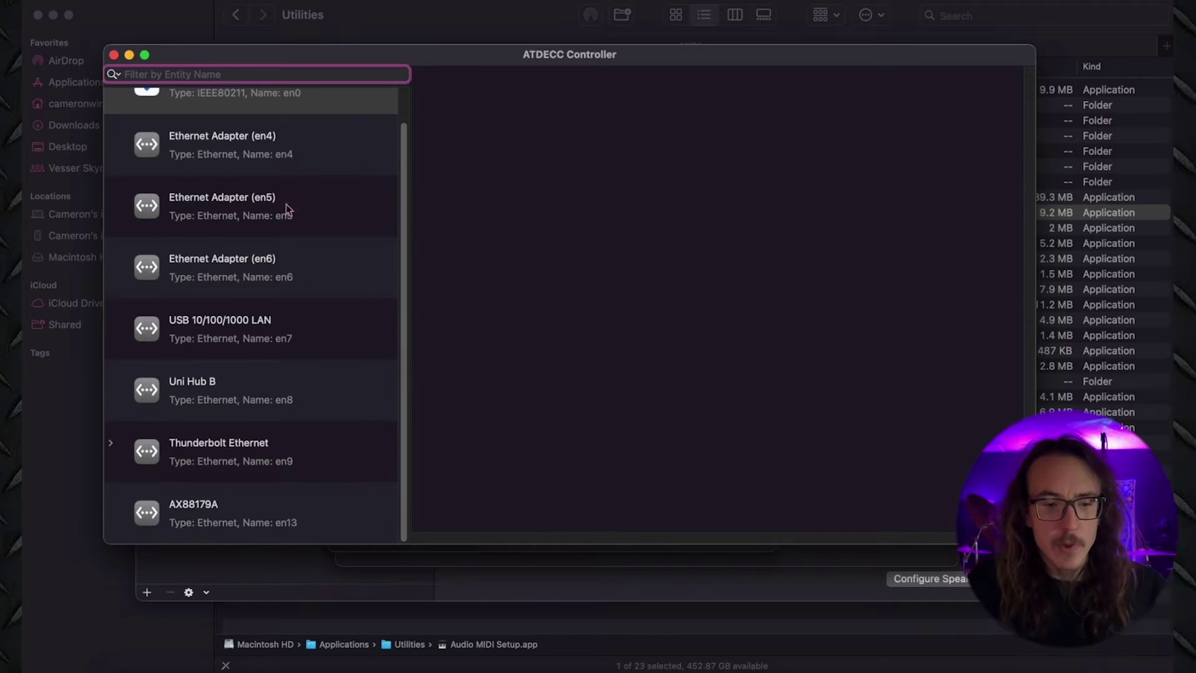
click(265, 449)
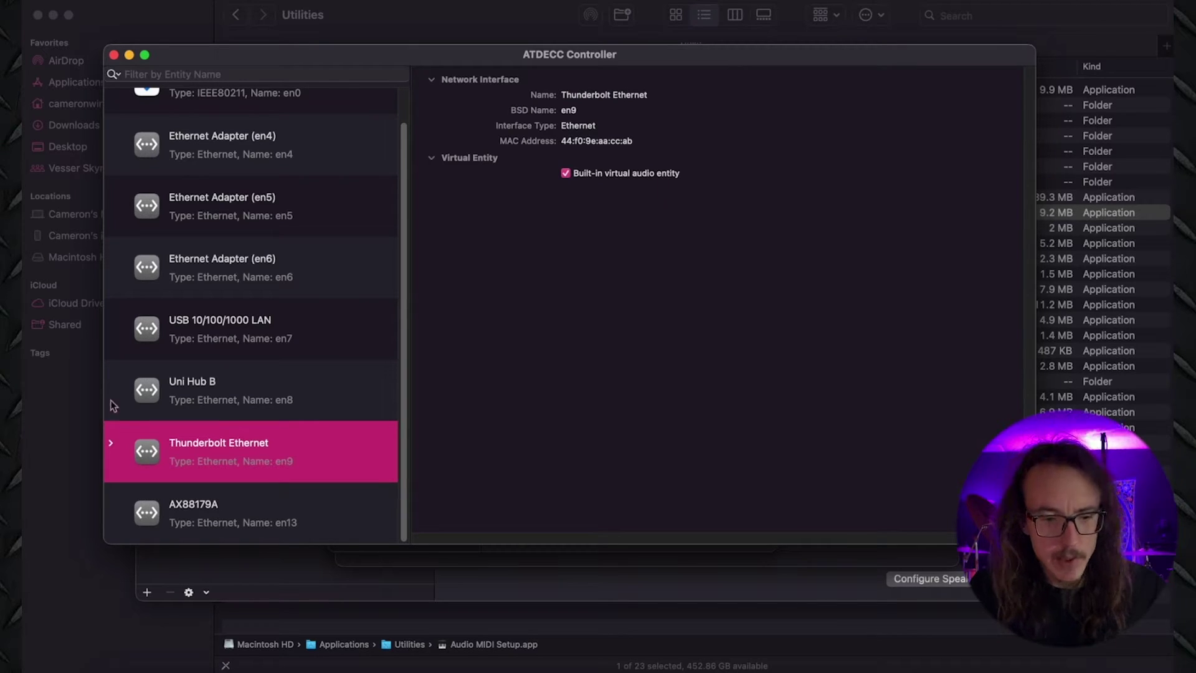
Expand Thunderbolt Ethernet and the Apple grandmaster, select MacBook Pro, and keep 32 in, 32 out, 16 ch.
click(110, 444)
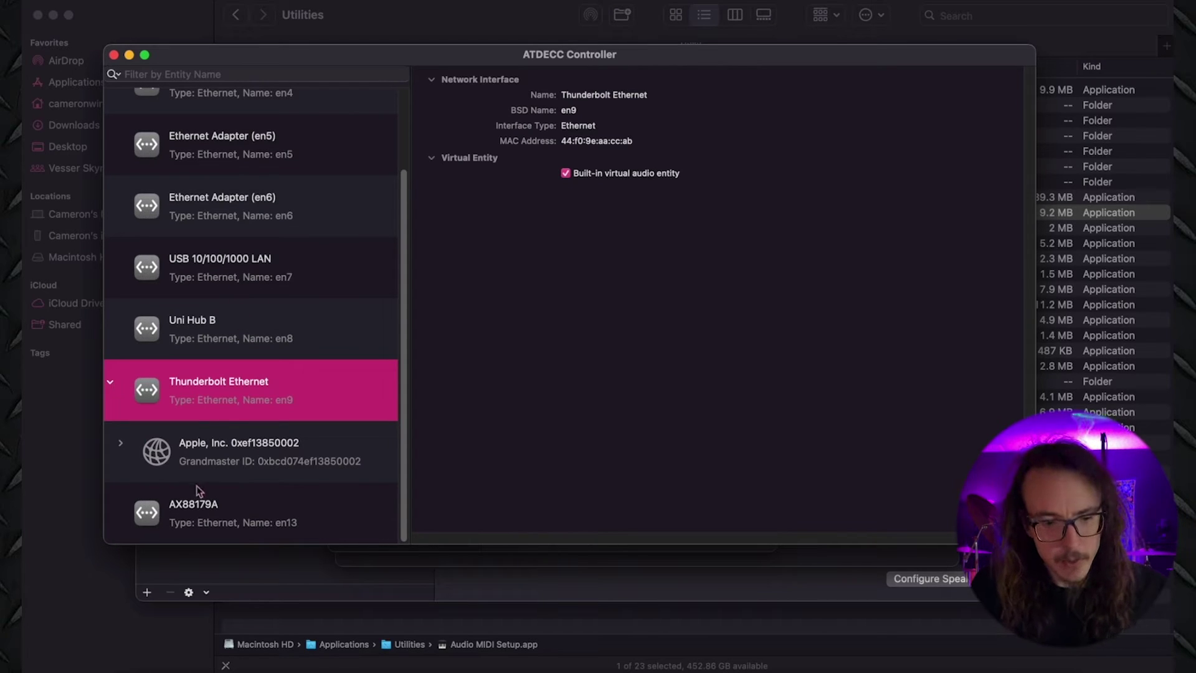
click(120, 443)
scroll(312, 446, down, 2)
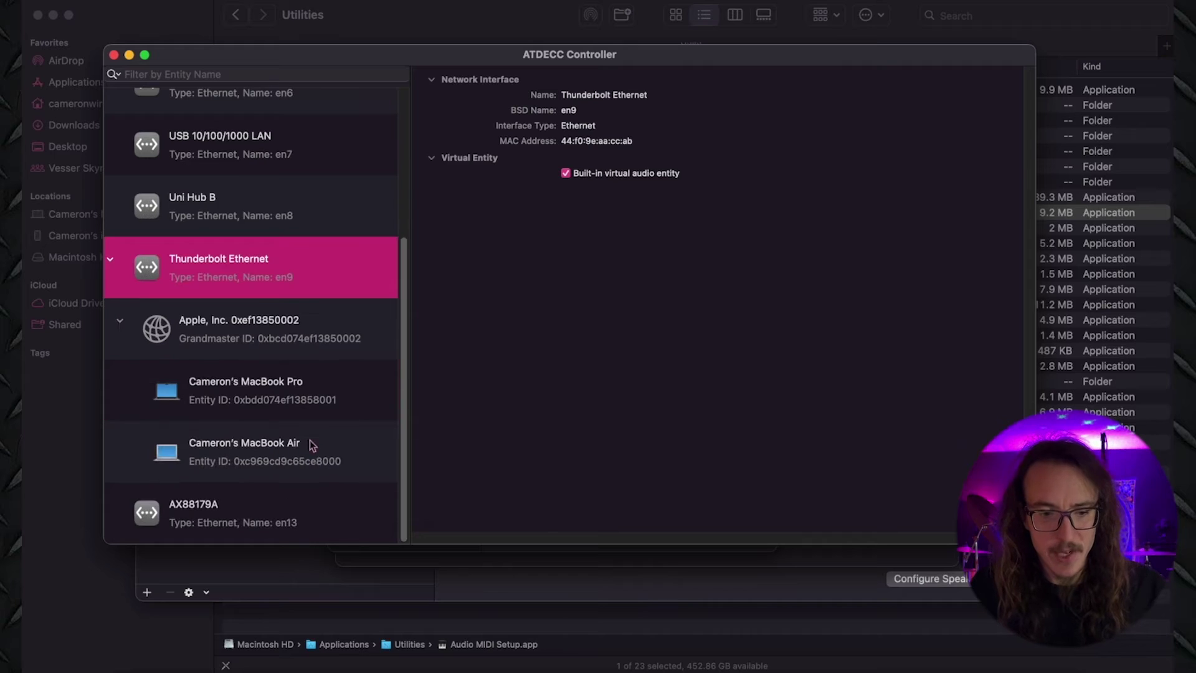
click(250, 343)
click(271, 391)
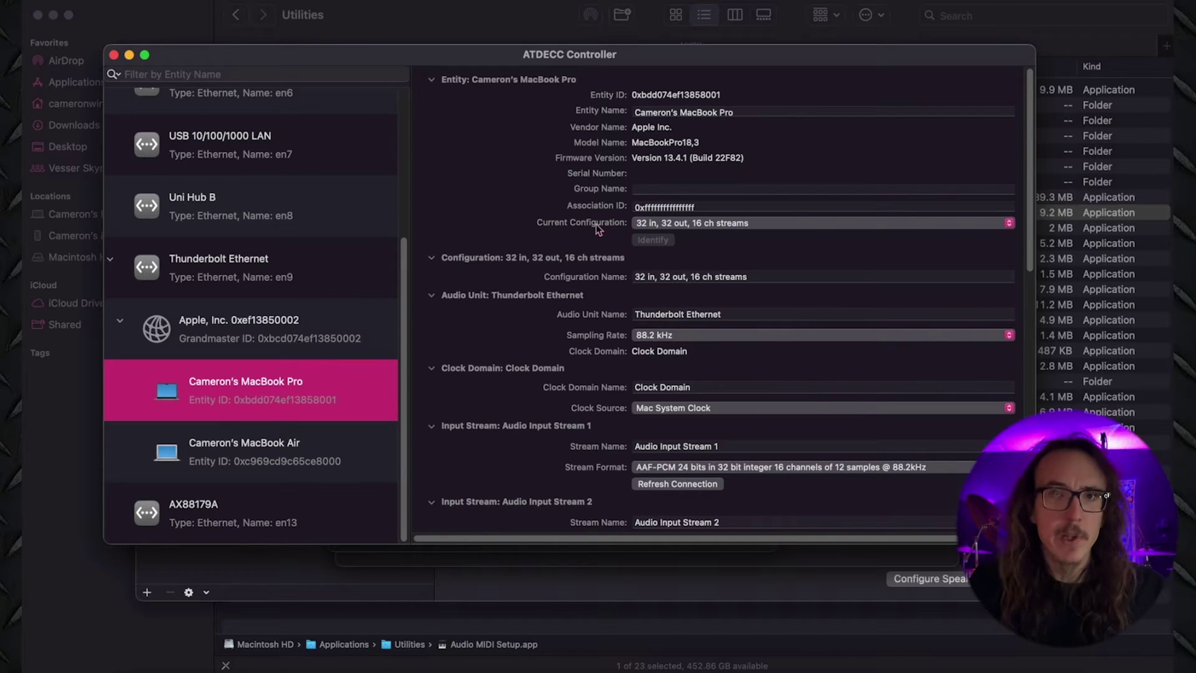
click(699, 225)
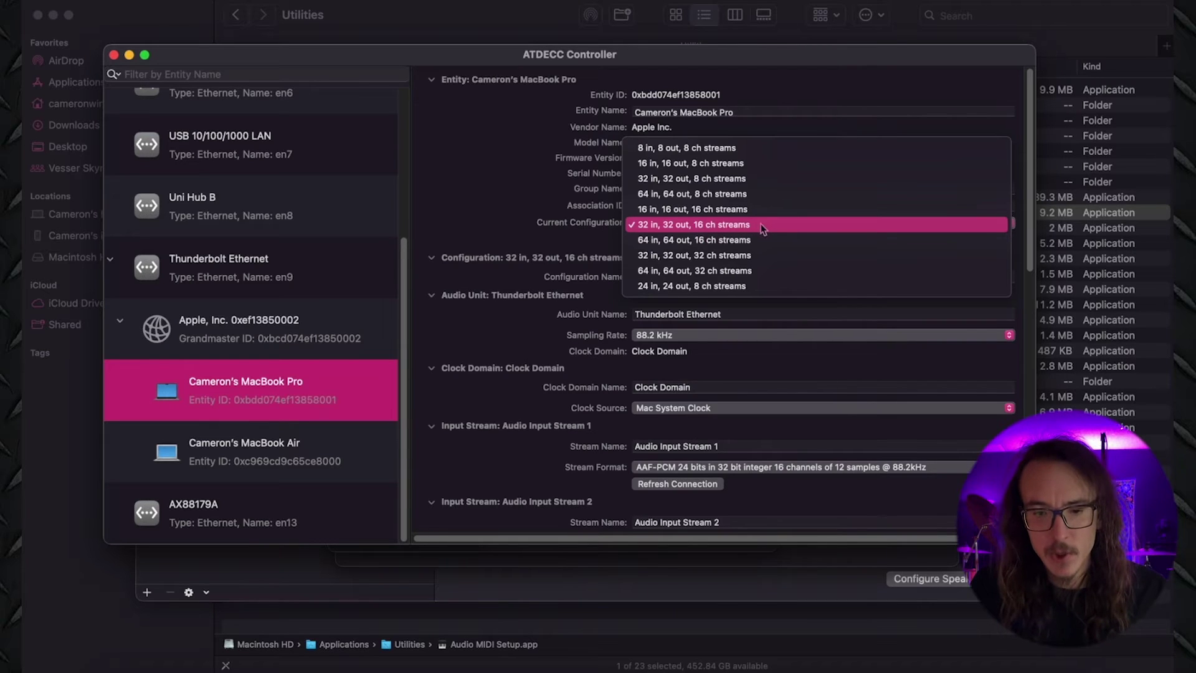
click(514, 221)
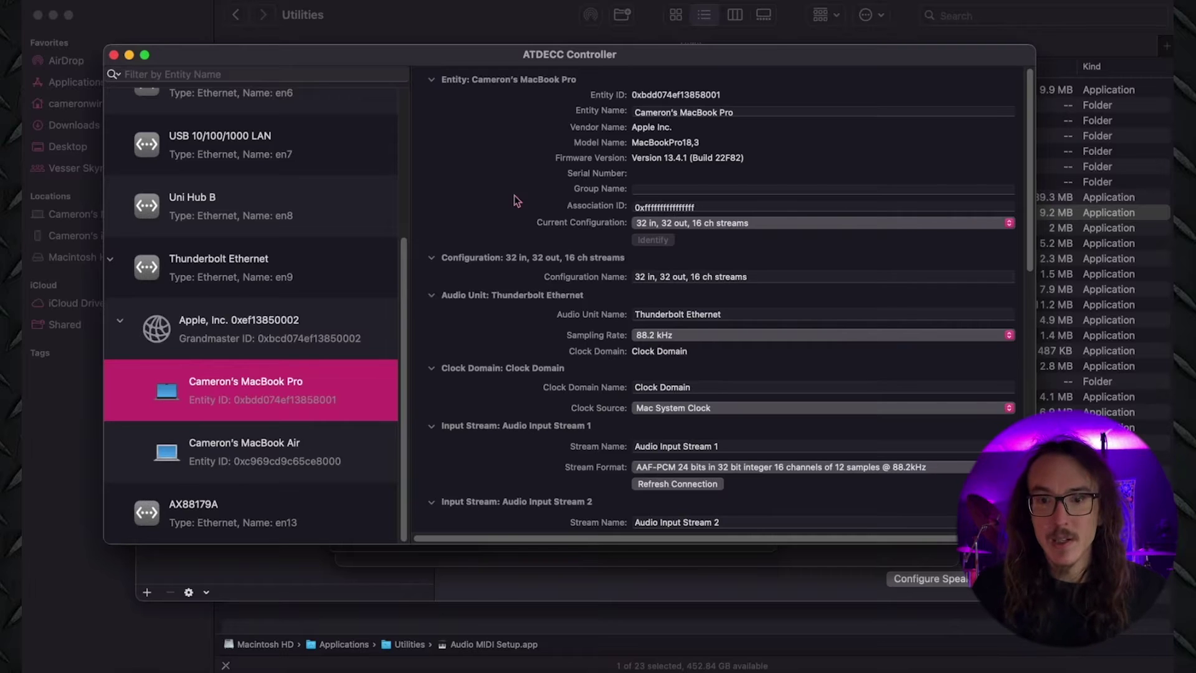
Review the MacBook Pro's sampling rate choices and keep it at 88.2 kHz.
scroll(570, 190, down, 3)
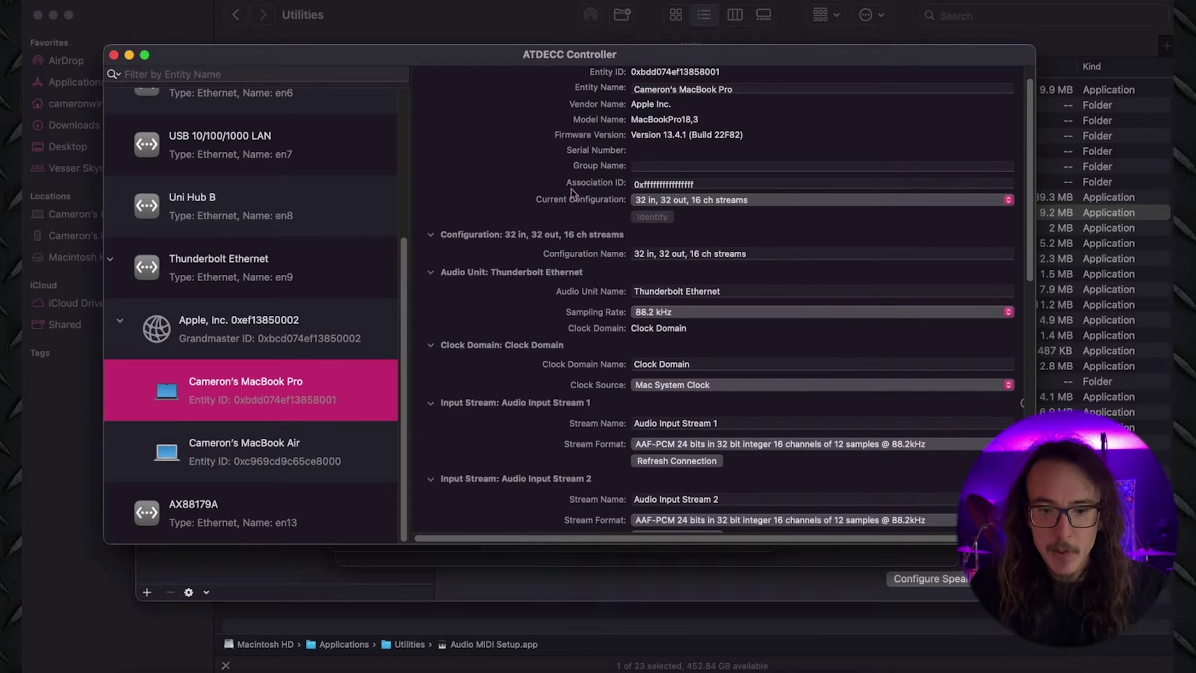
click(664, 268)
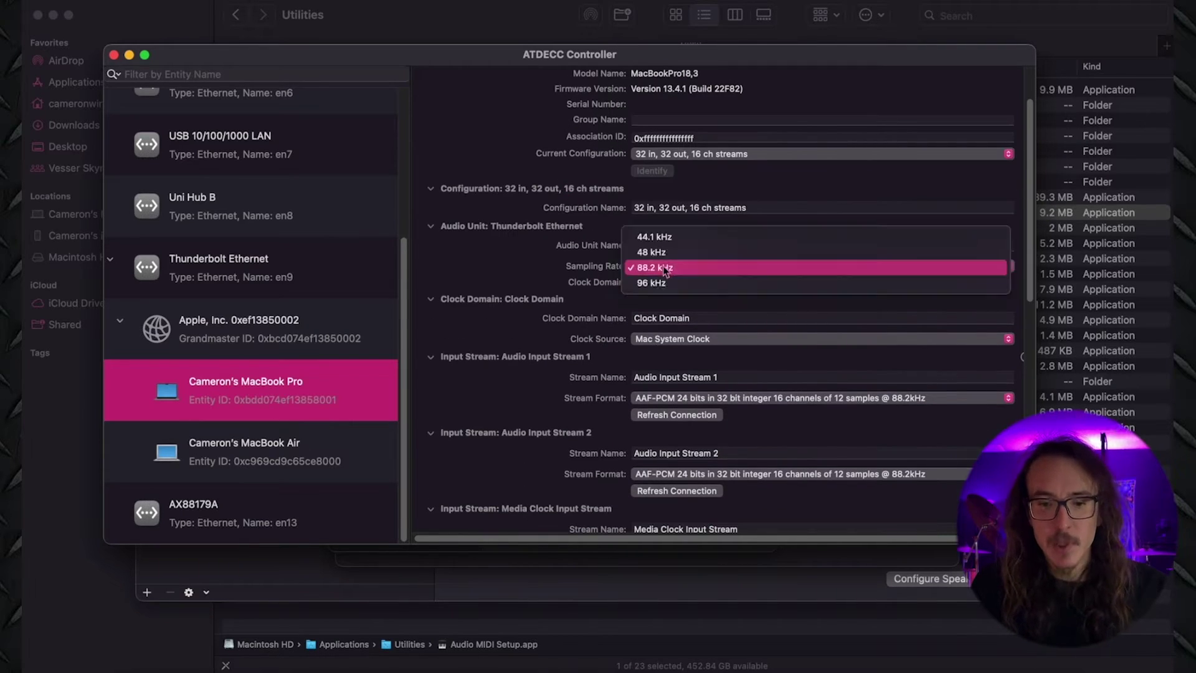
click(600, 274)
scroll(600, 274, down, 1)
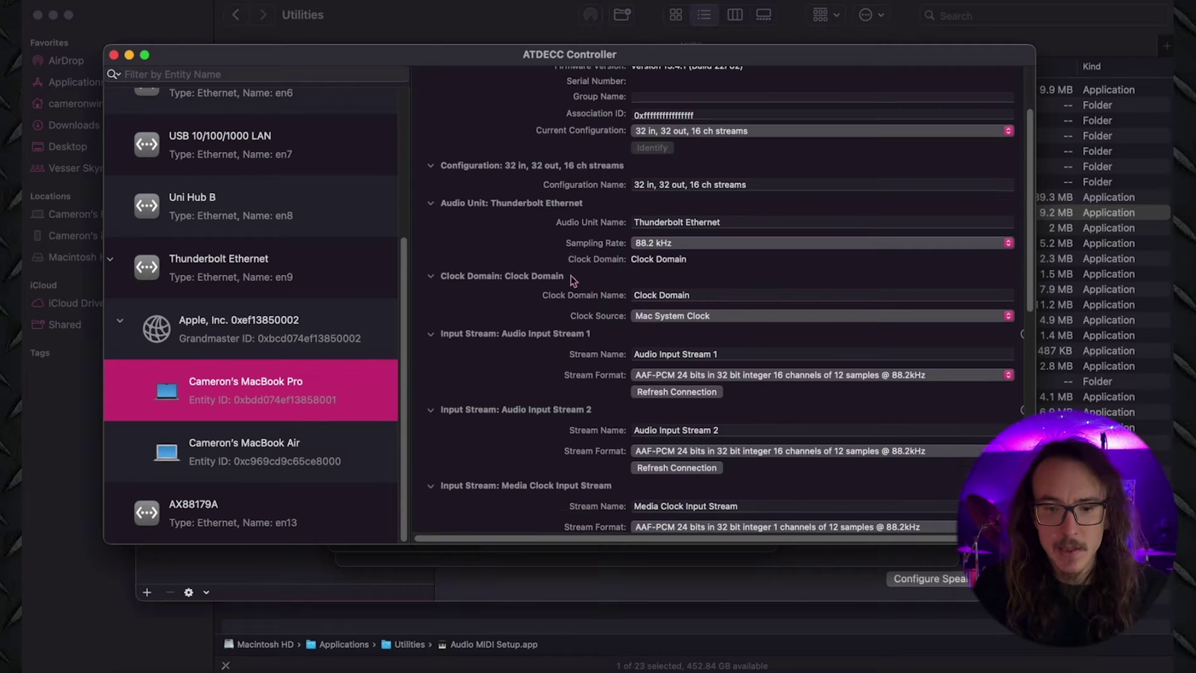
click(683, 243)
click(593, 249)
click(683, 243)
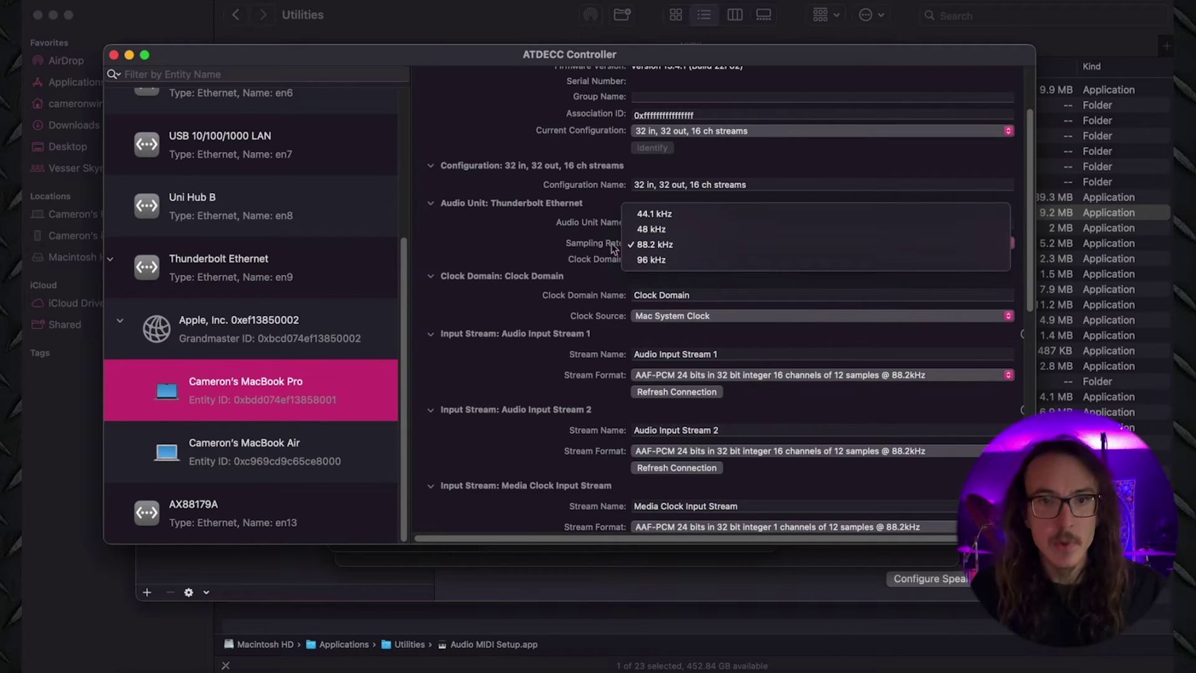
click(568, 242)
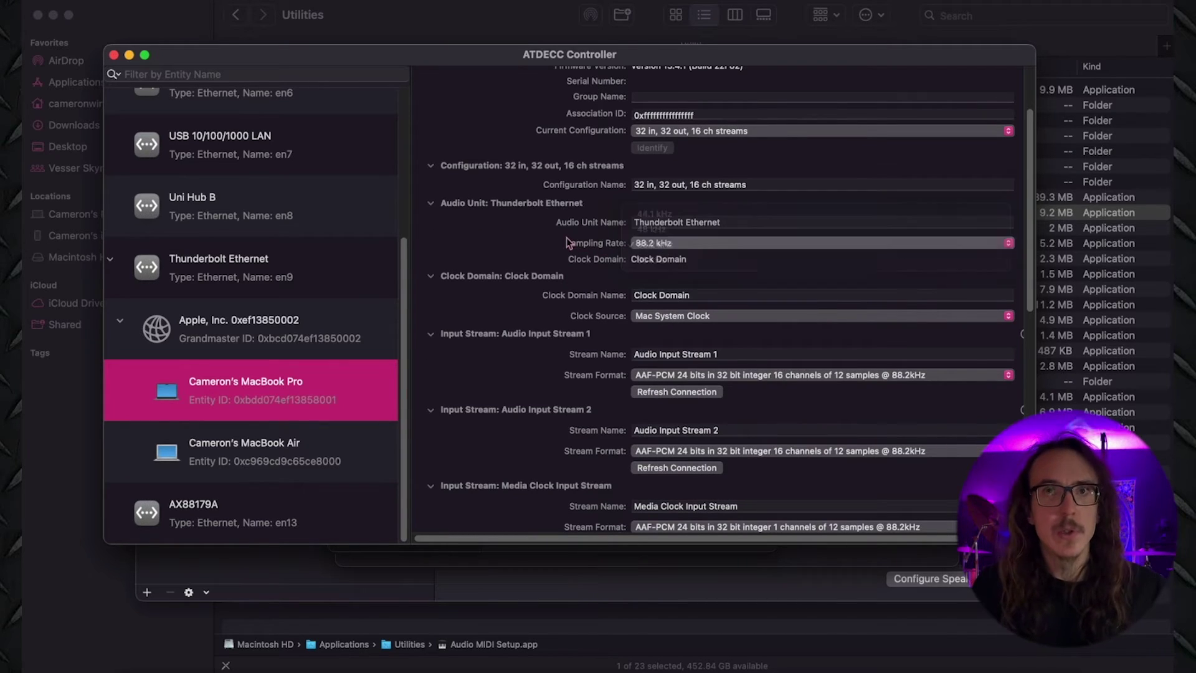
click(669, 245)
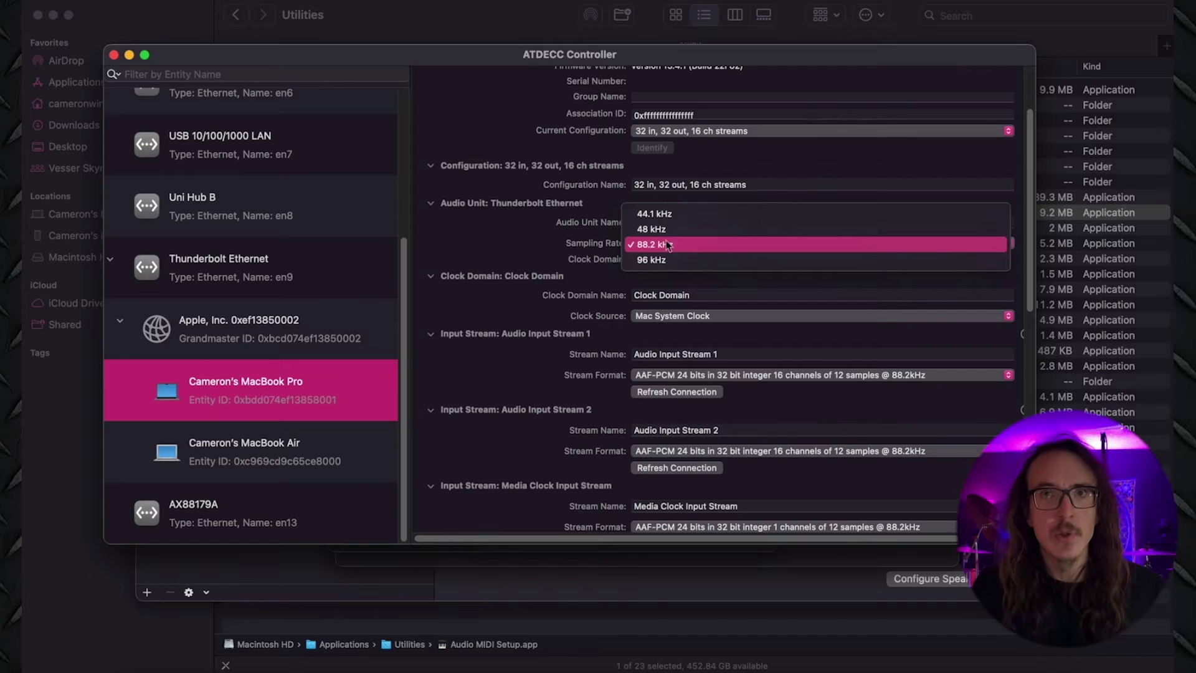
click(608, 254)
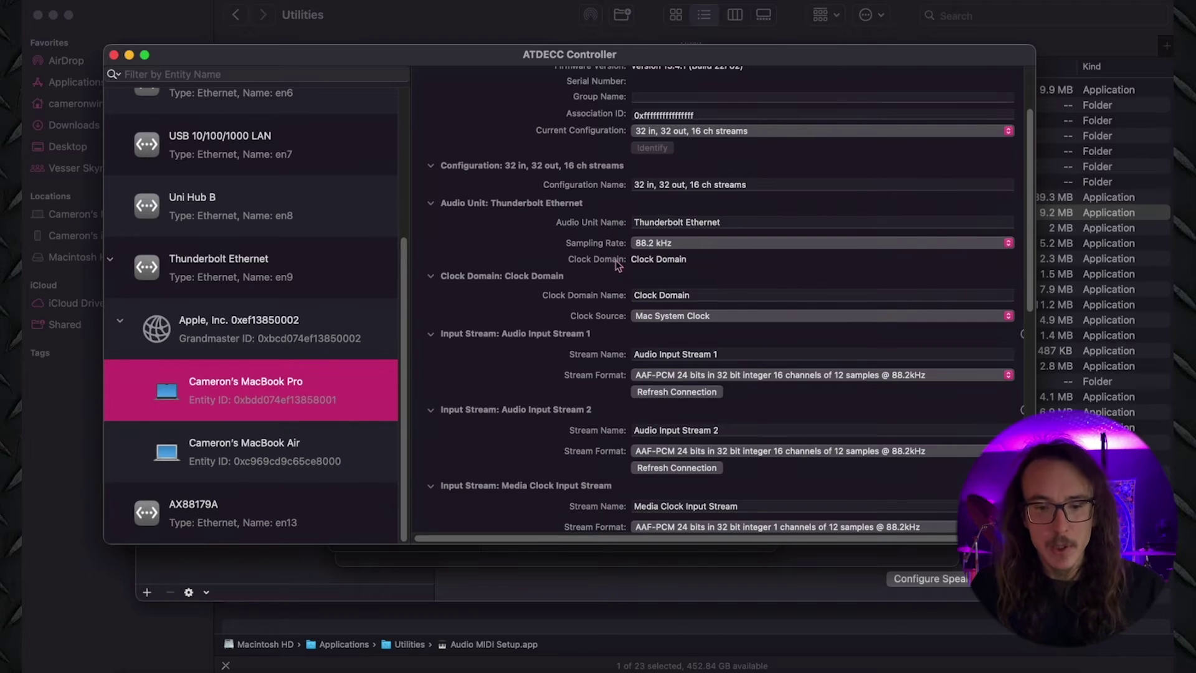
Leave Audio Input Stream 1's stream format unchanged, then reselect the Thunderbolt Ethernet interface.
scroll(613, 259, down, 5)
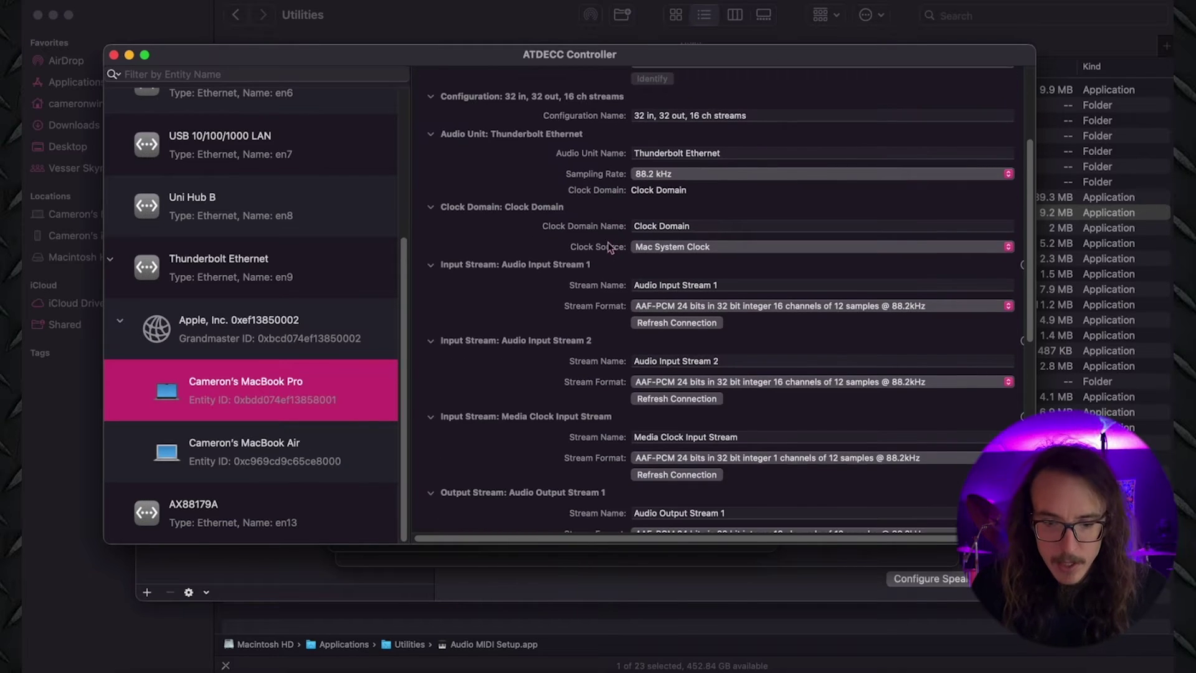
scroll(608, 241, down, 1)
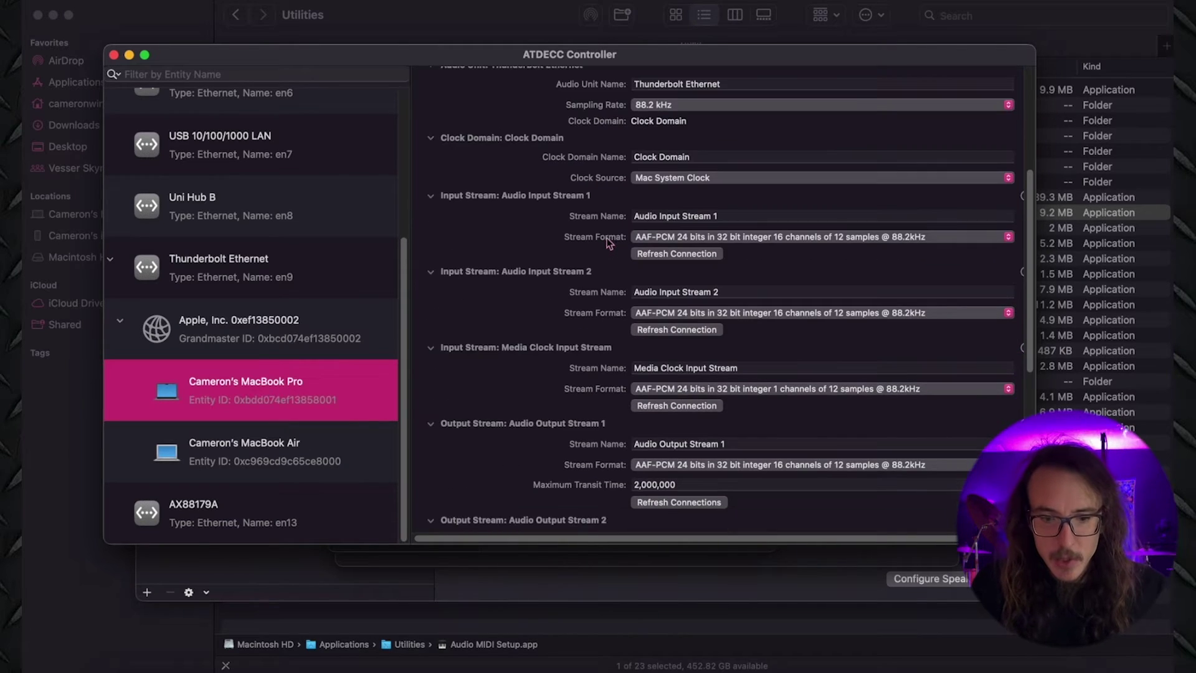
click(508, 197)
click(510, 198)
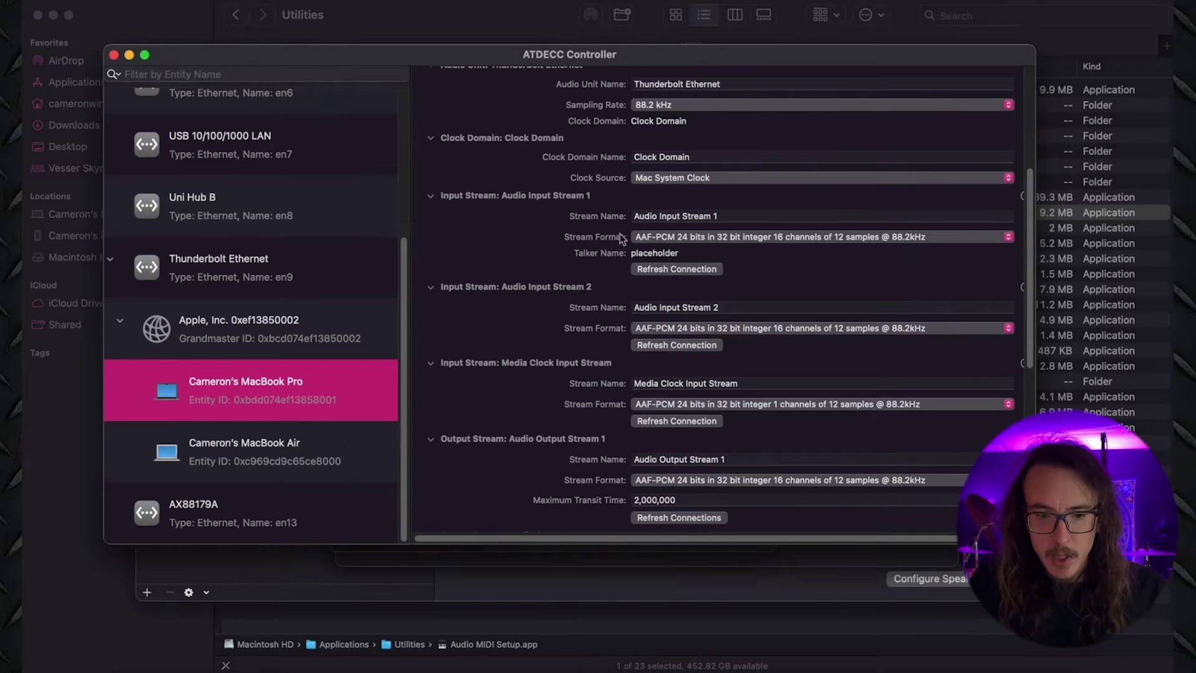
click(678, 240)
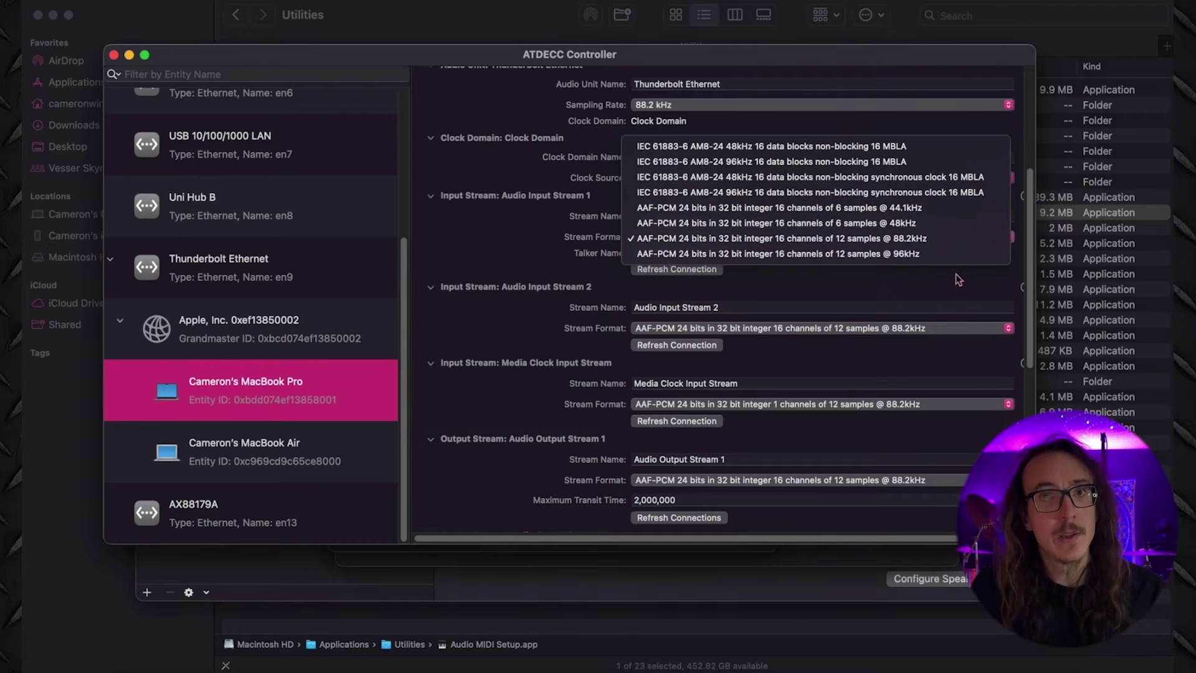
click(569, 279)
scroll(925, 252, down, 8)
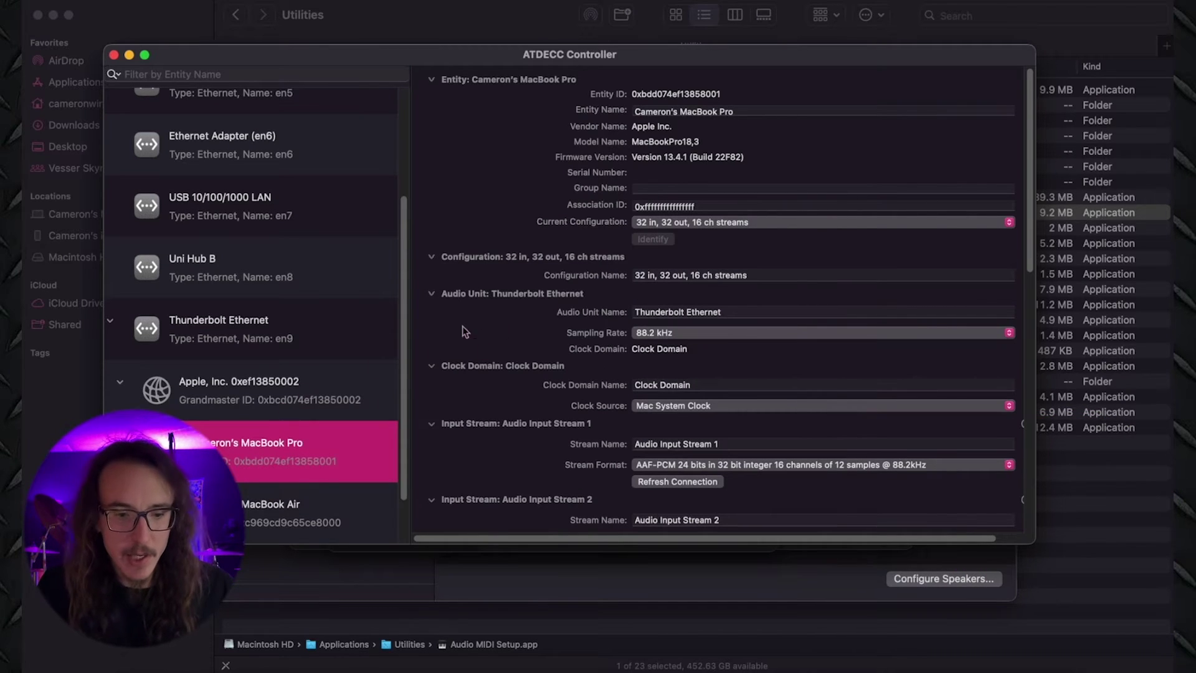
click(256, 340)
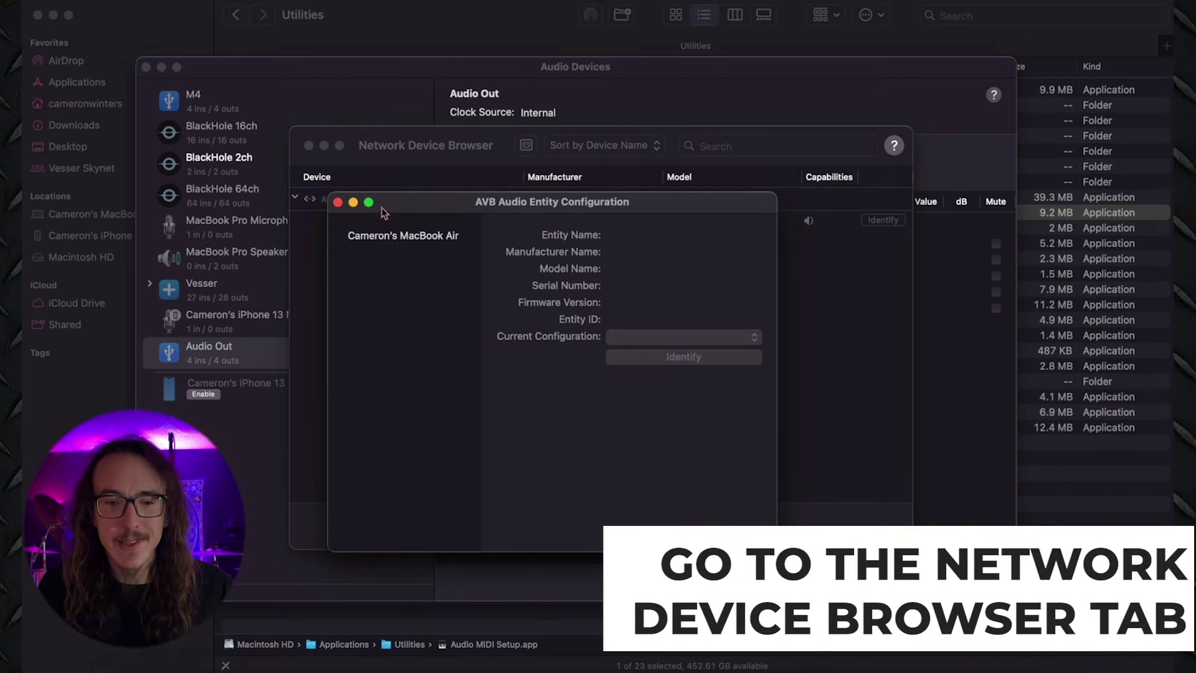
Close the AVB configuration window, tick MacBook Air in the Network Device Browser, then close it.
click(339, 203)
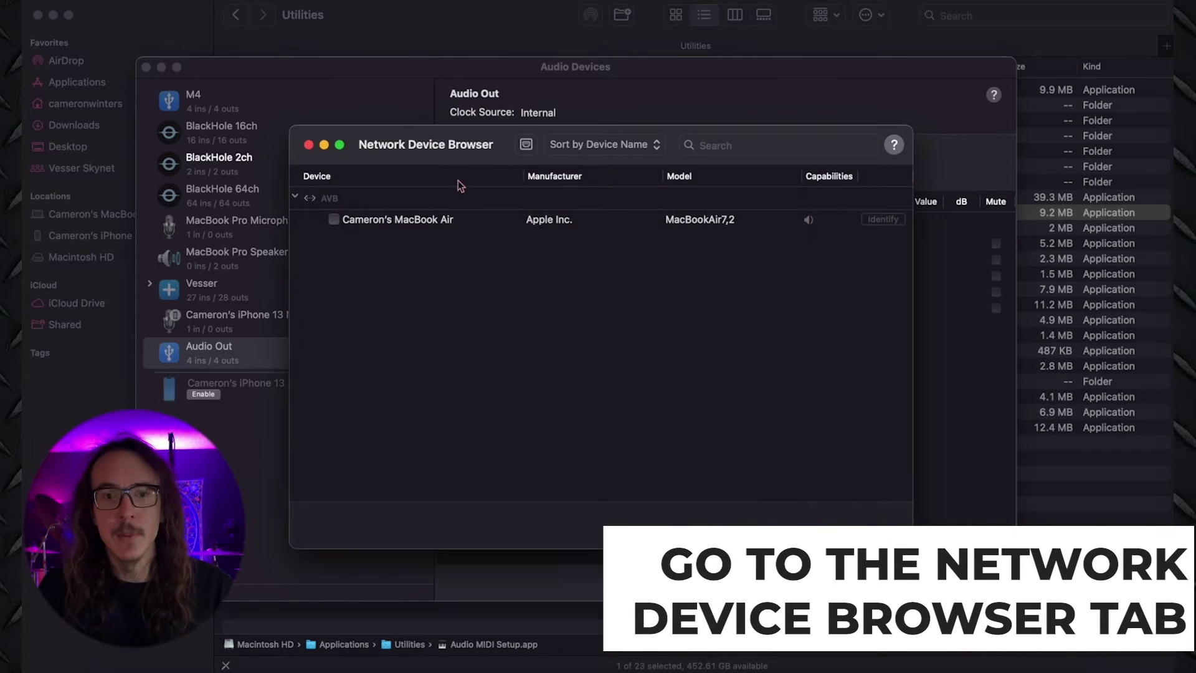
drag(460, 153, 461, 195)
click(425, 264)
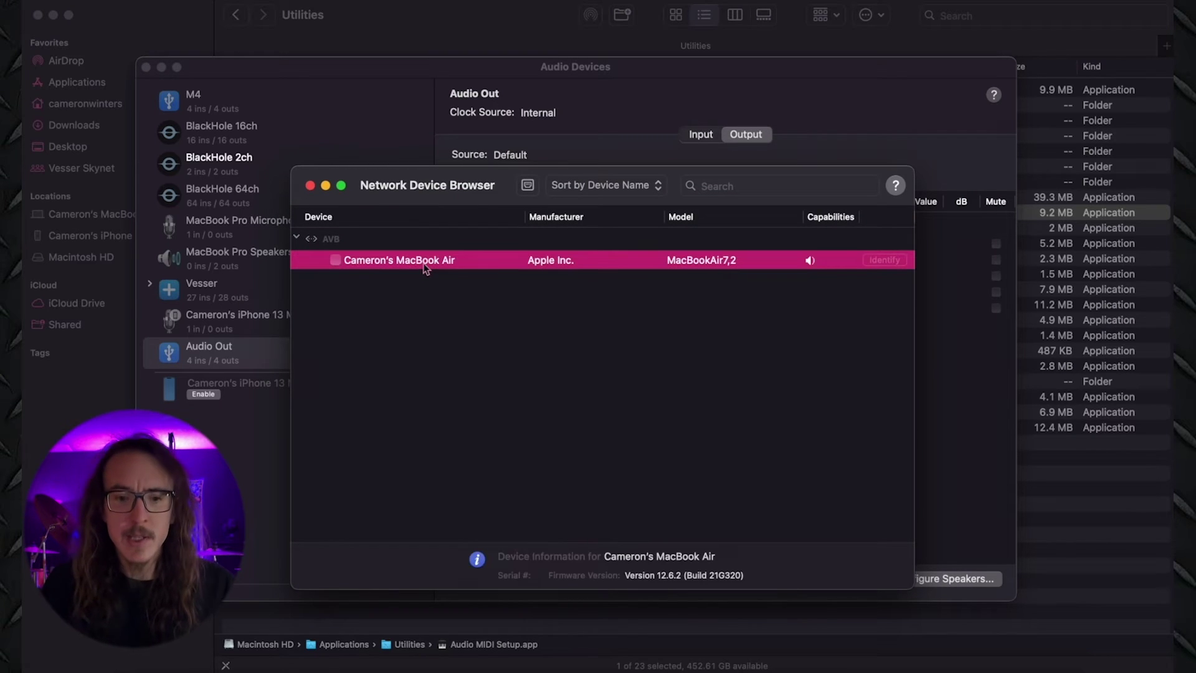
click(466, 284)
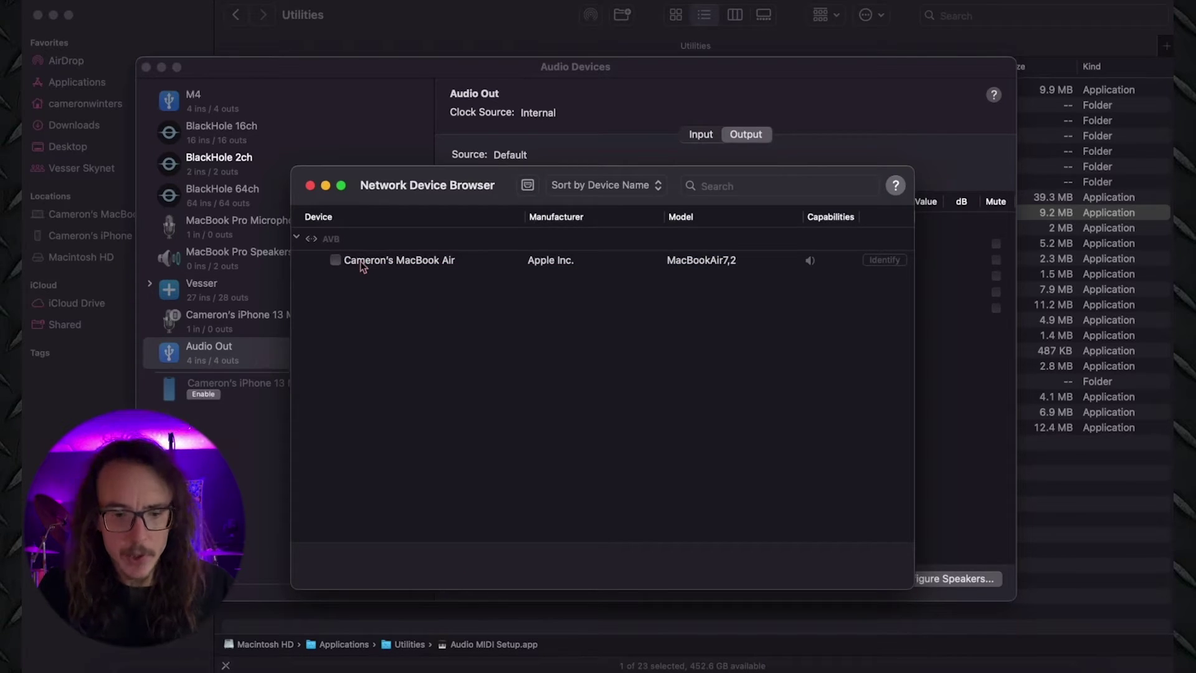
click(335, 261)
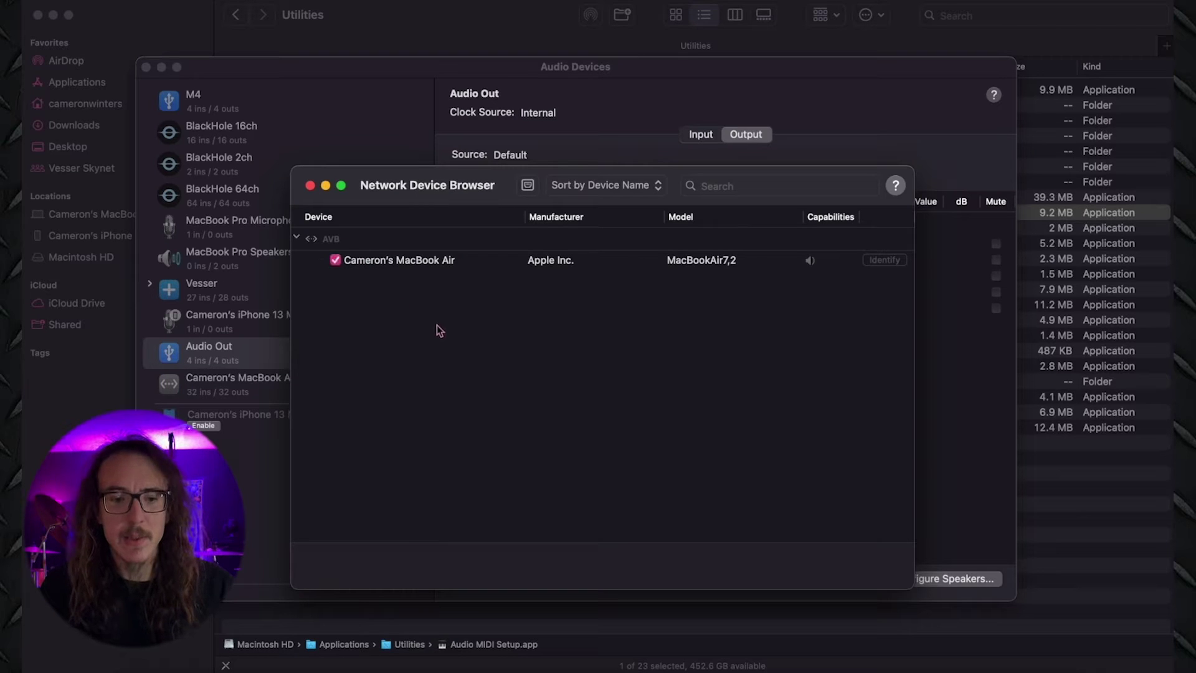
drag(425, 189, 530, 143)
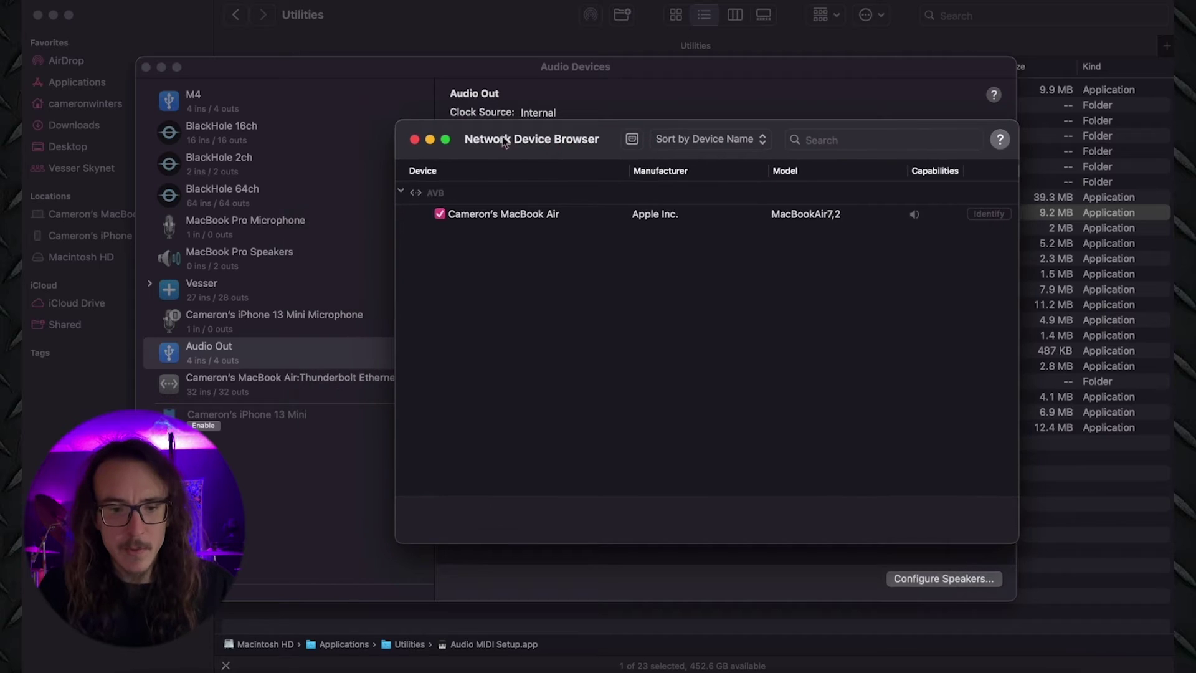
click(408, 136)
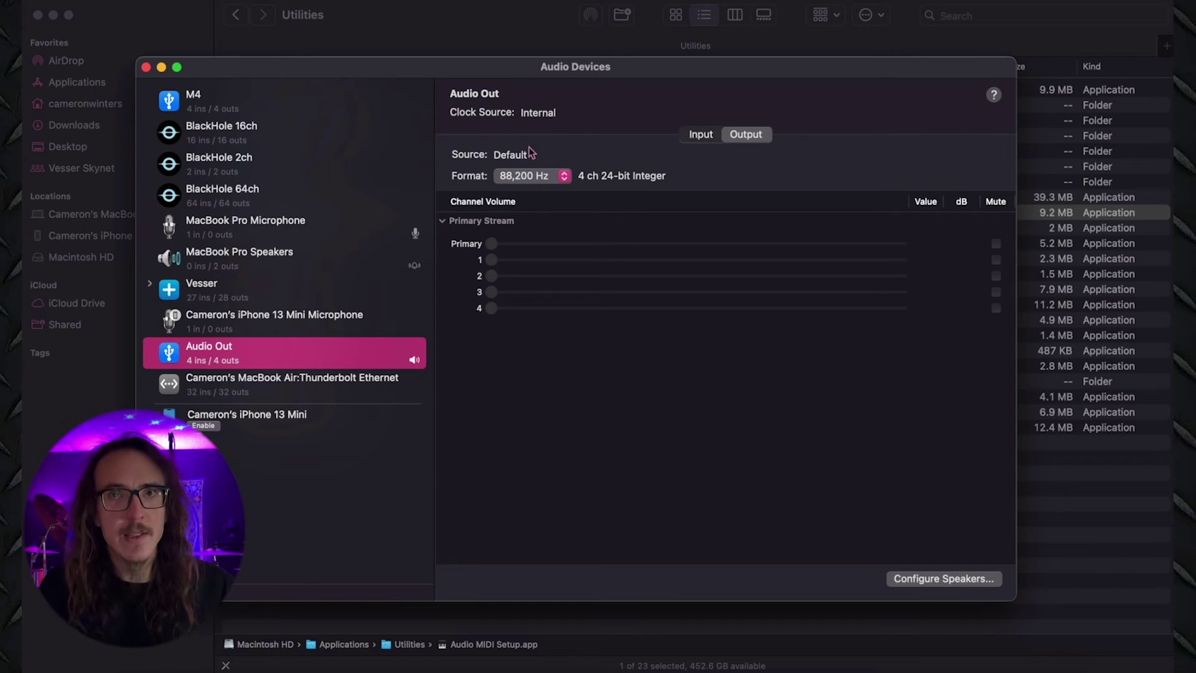
Select MacBook Air:Thunderbolt Ethernet to view its 88,200 Hz, 16 ch 24-bit output streams.
click(258, 383)
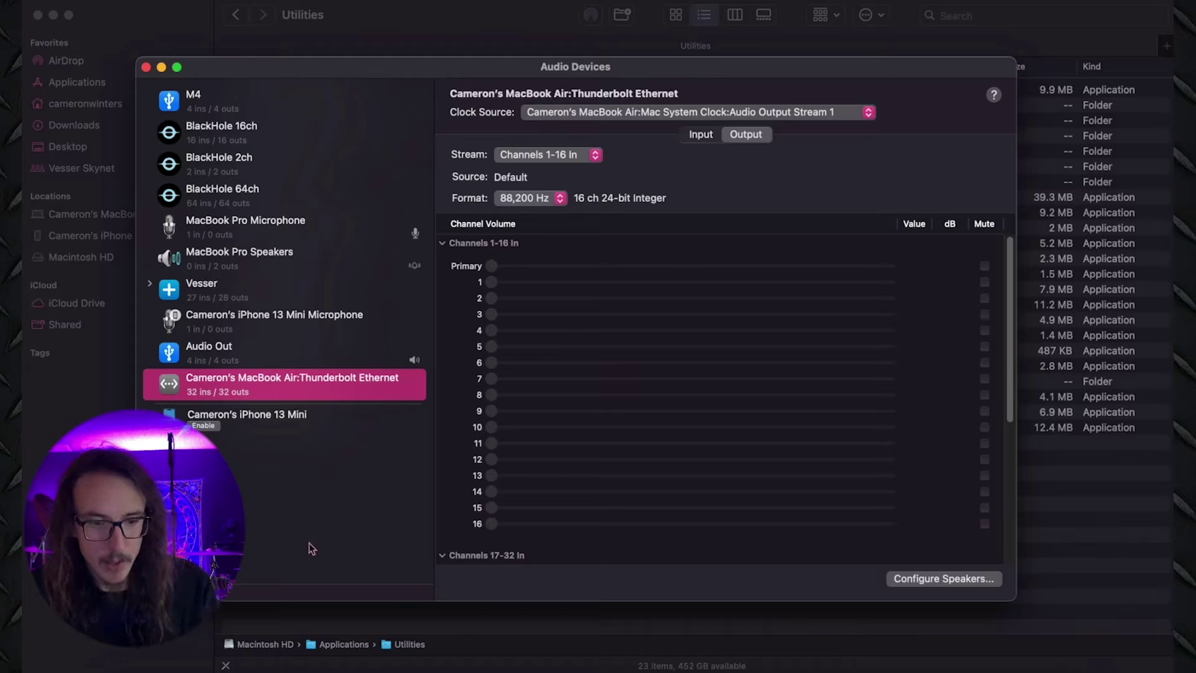
Create an Aggregate Device using Audio Out and the MacBook Air Thunderbolt Ethernet device.
click(147, 591)
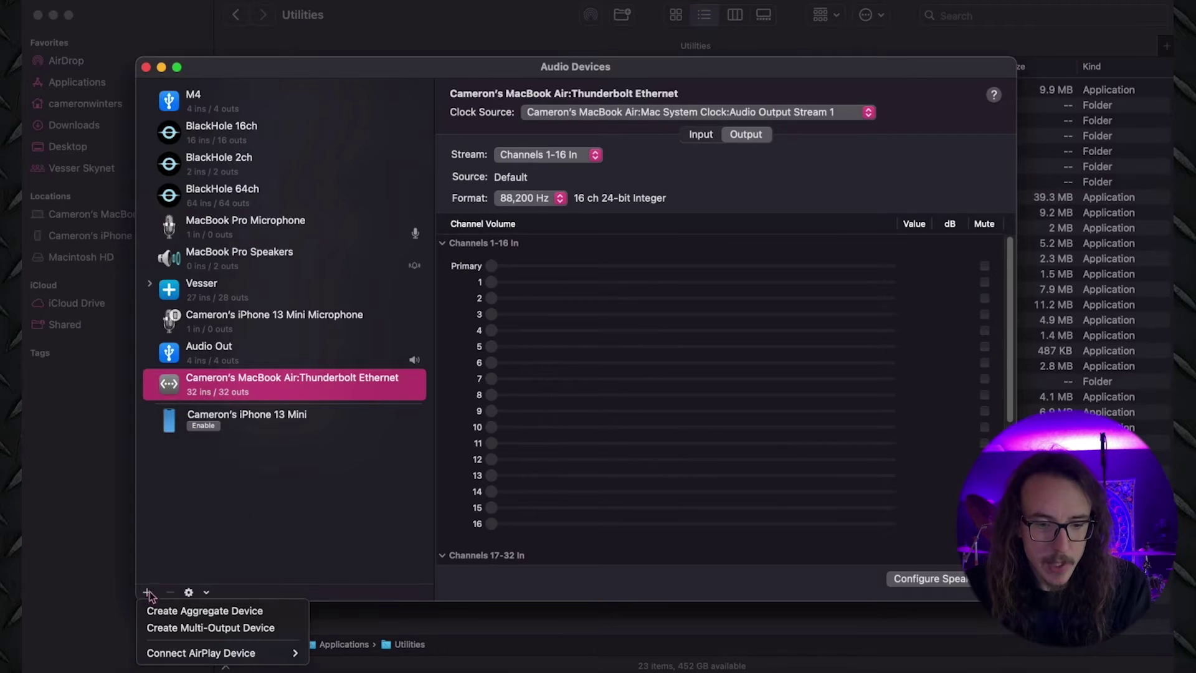
click(197, 611)
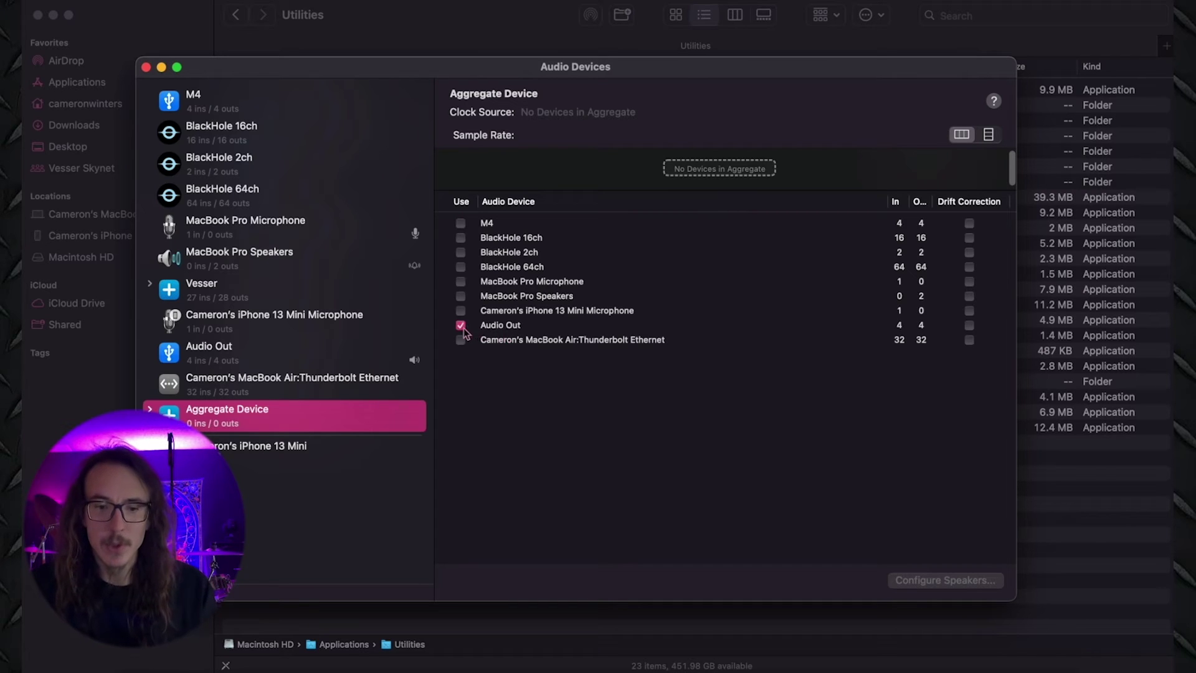
click(461, 326)
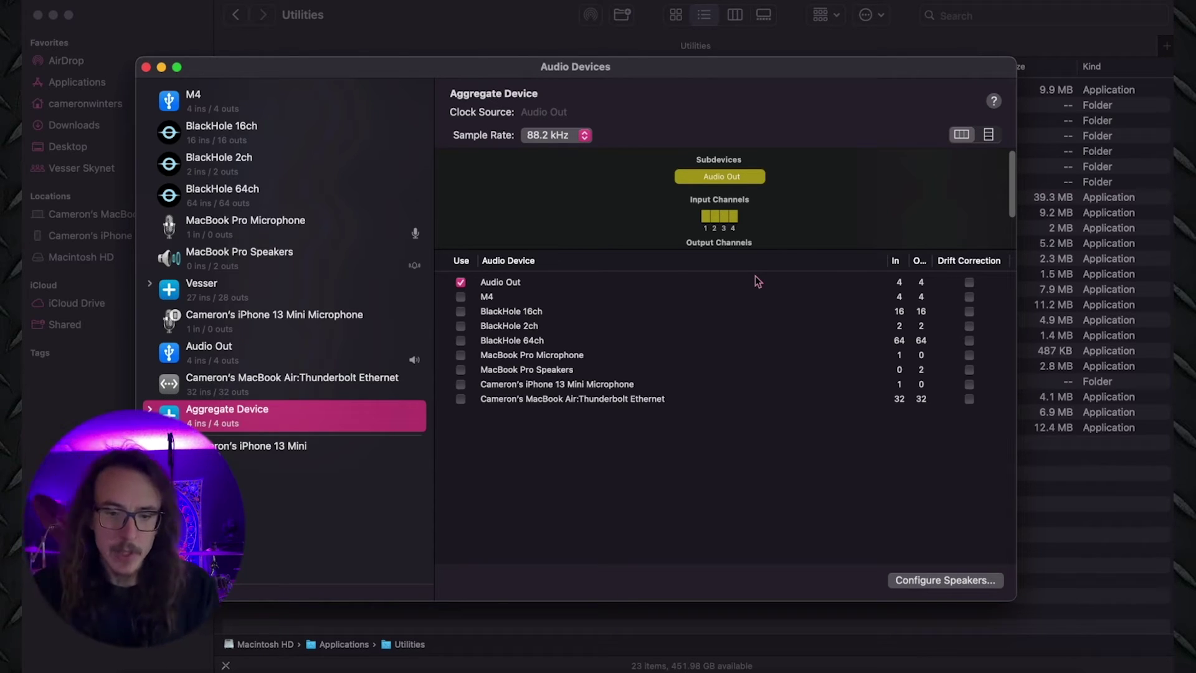
click(572, 401)
click(460, 399)
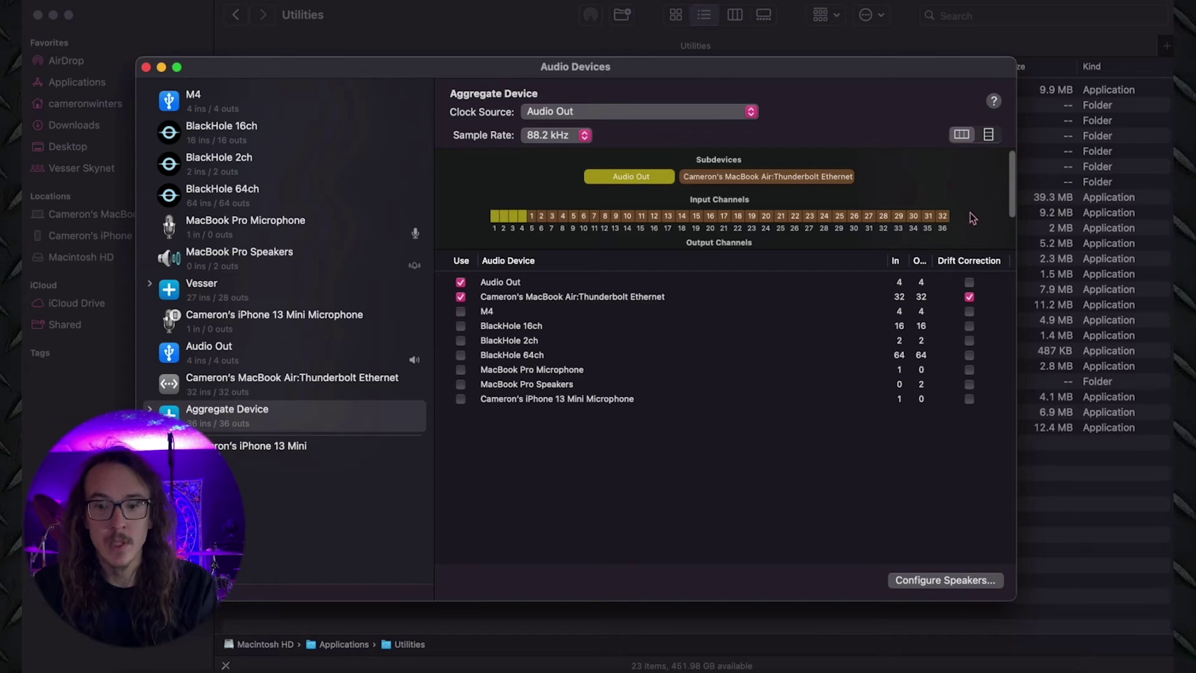
scroll(966, 215, down, 3)
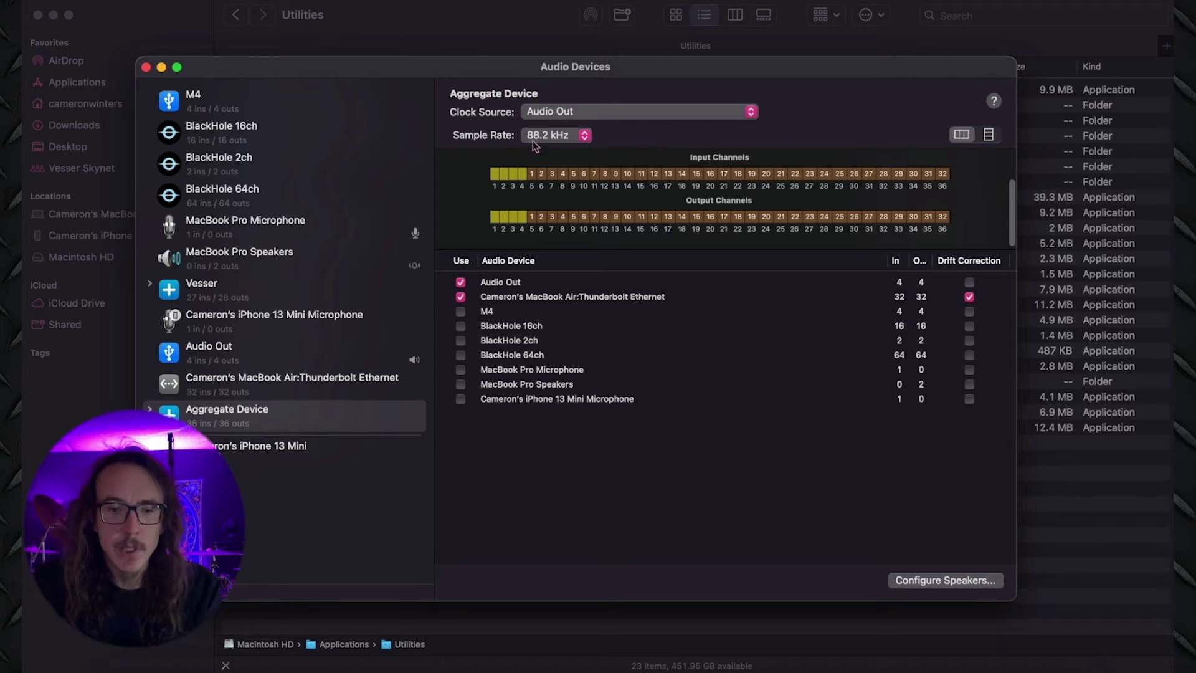
Set the Aggregate Device's Clock Source to Thunderbolt Ethernet, leaving Sample Rate at 88.2 kHz.
click(572, 113)
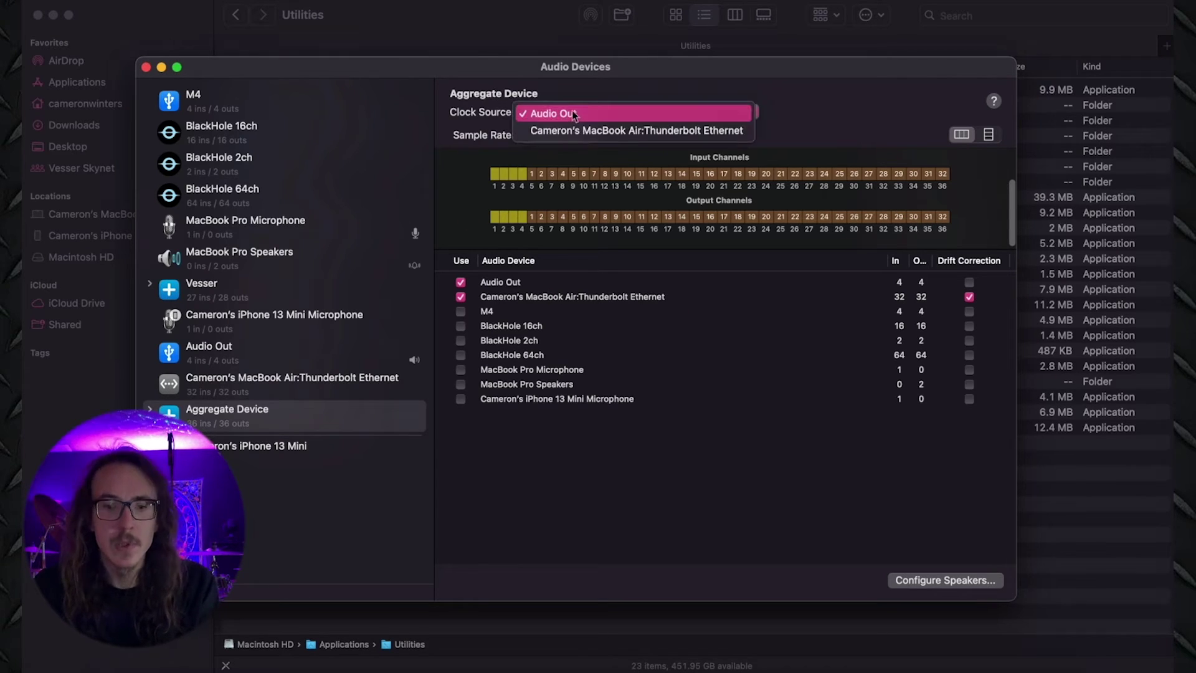
click(593, 131)
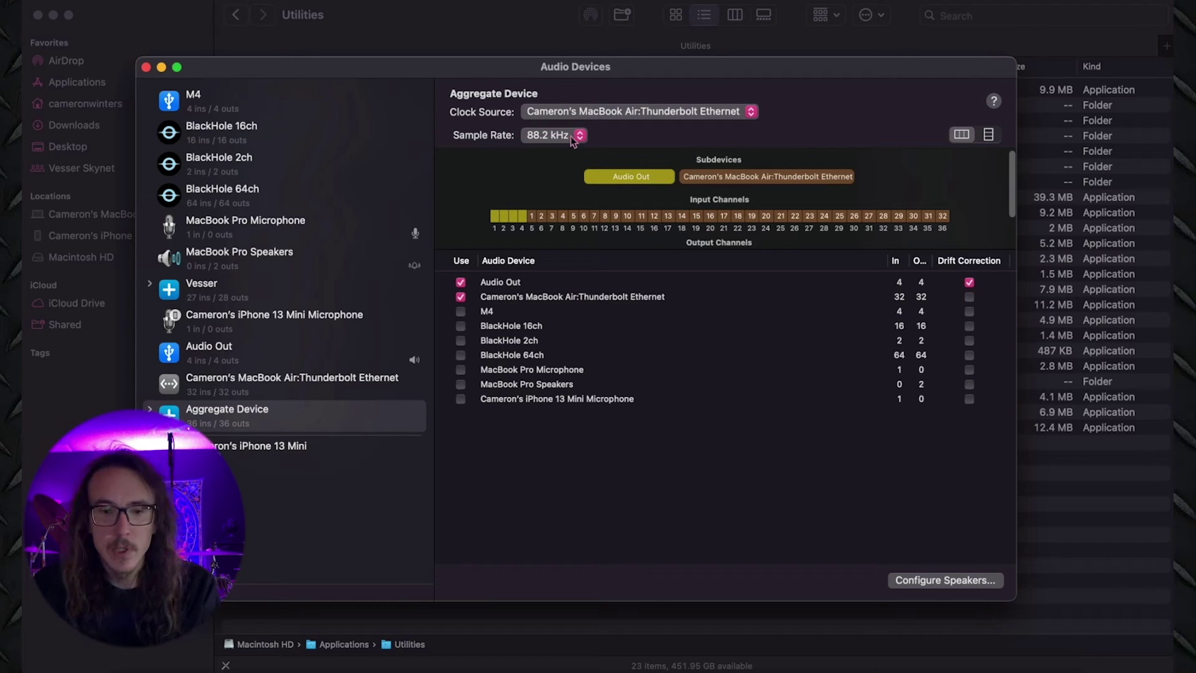
click(571, 138)
click(622, 140)
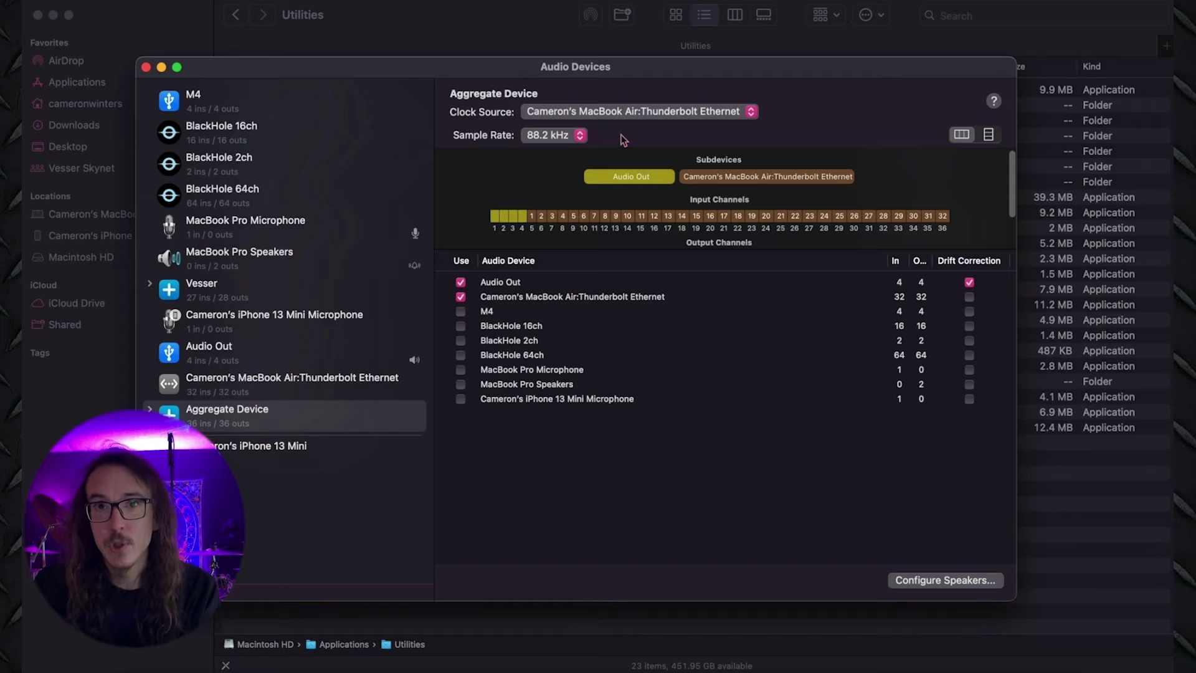
click(574, 139)
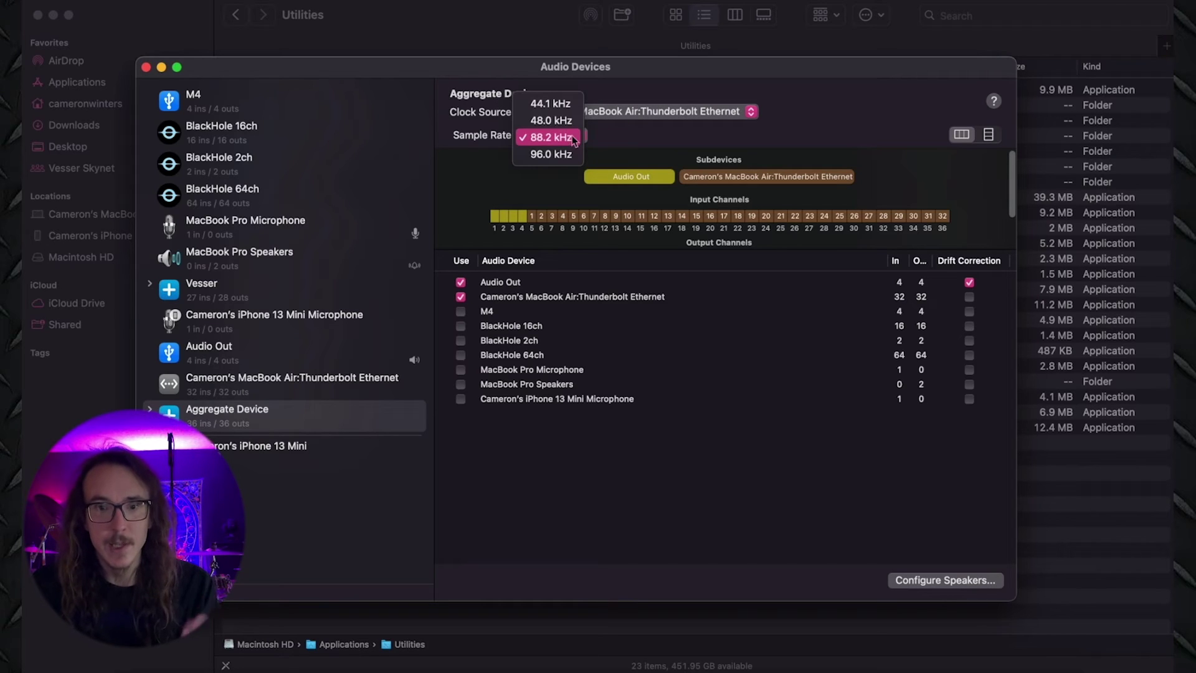
click(574, 138)
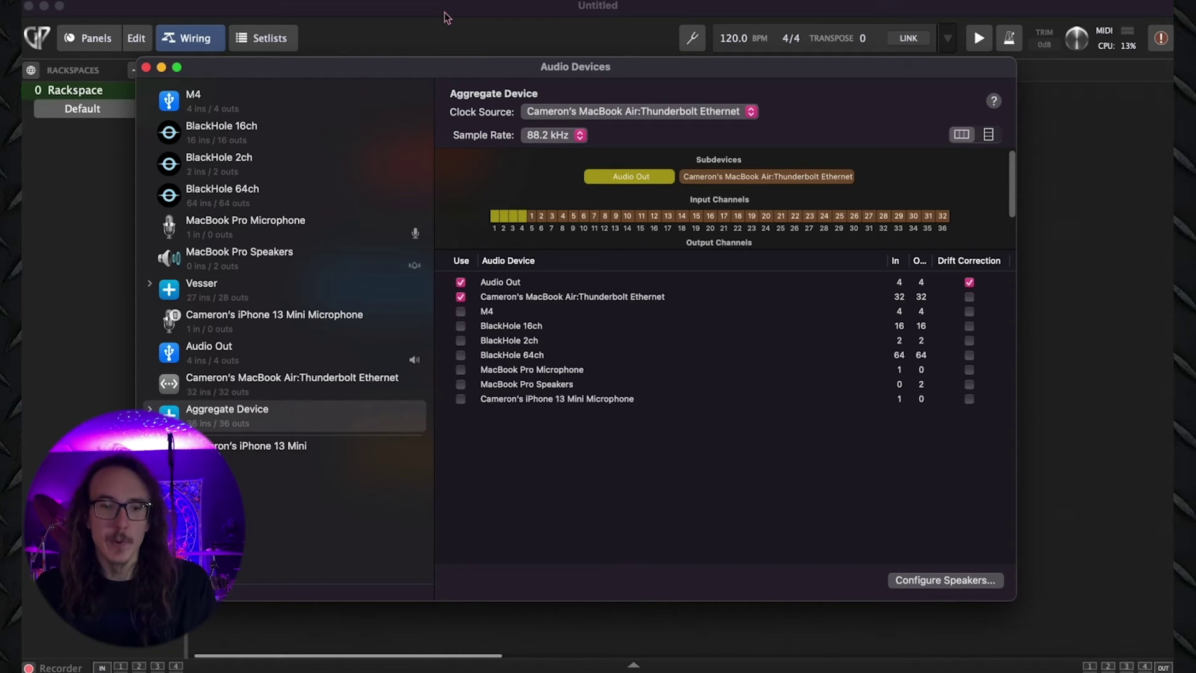
Close the Audio Devices window with Cmd+W and inspect the Audio In node's device info.
key(super+w)
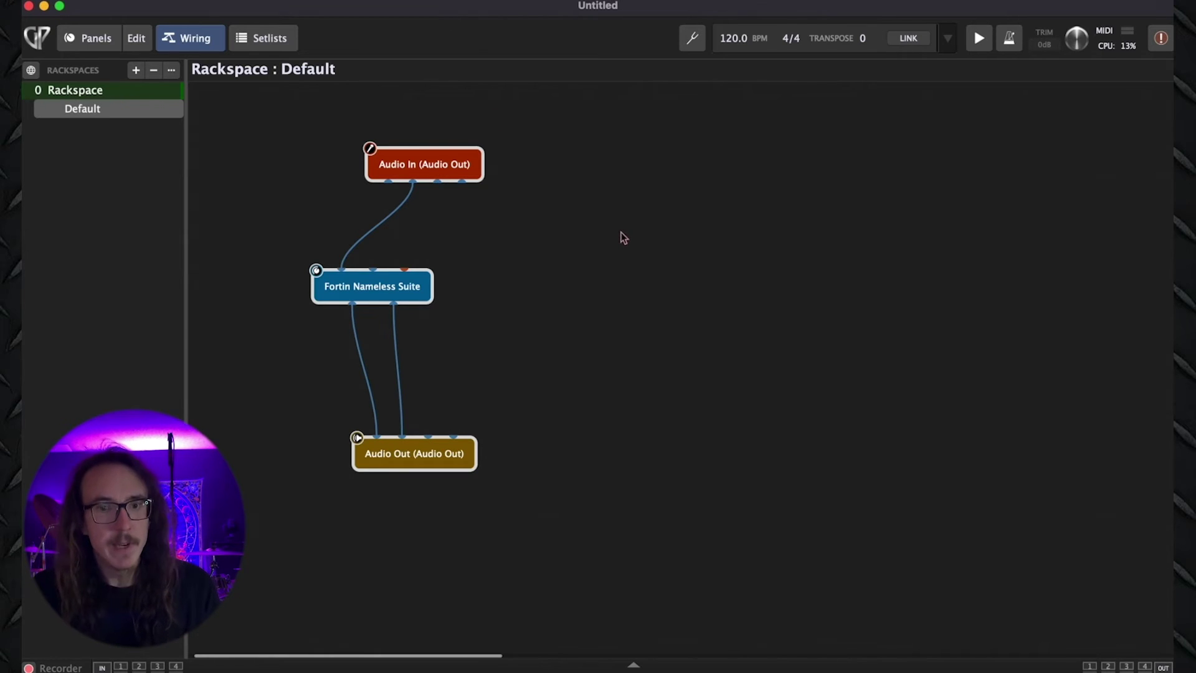
click(430, 167)
click(511, 256)
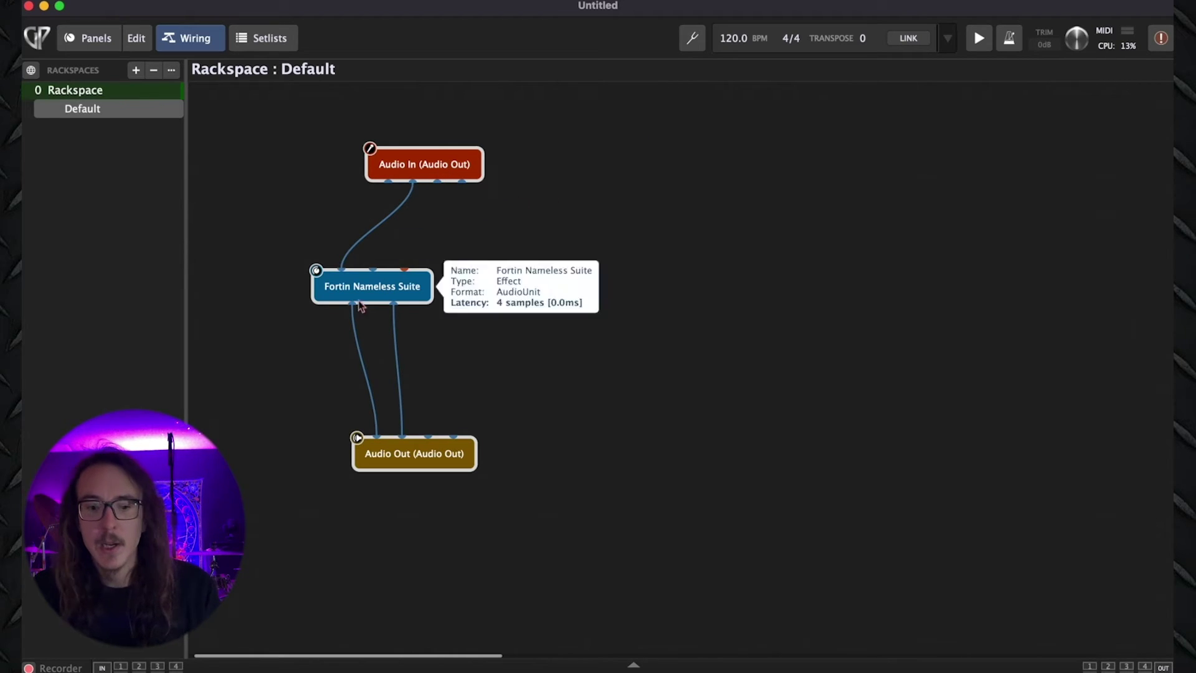
Open and close the Fortin Nameless Suite editor and the Audio Out fader window.
double_click(388, 294)
click(126, 7)
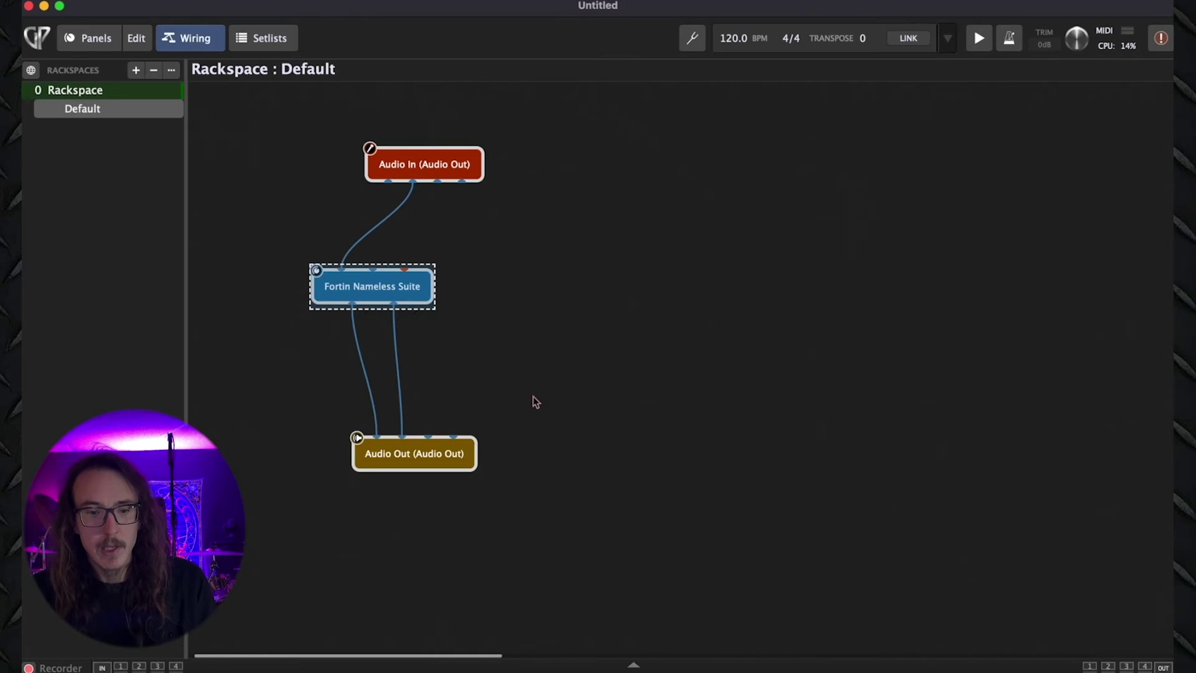
double_click(386, 455)
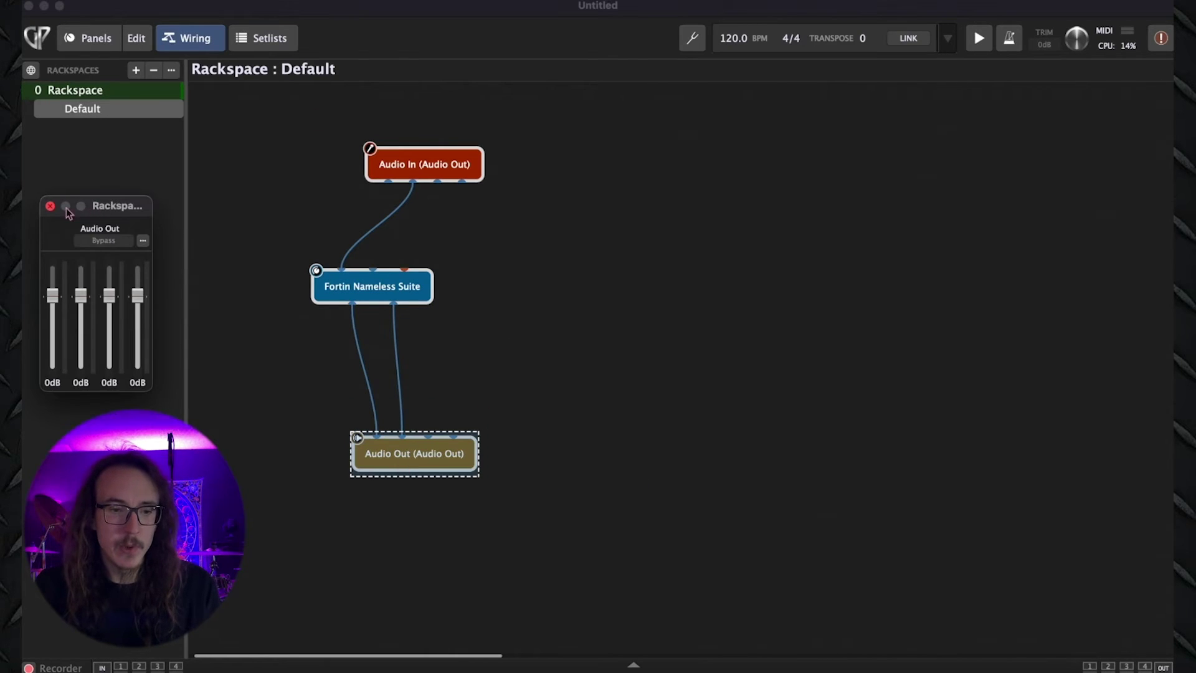
click(51, 207)
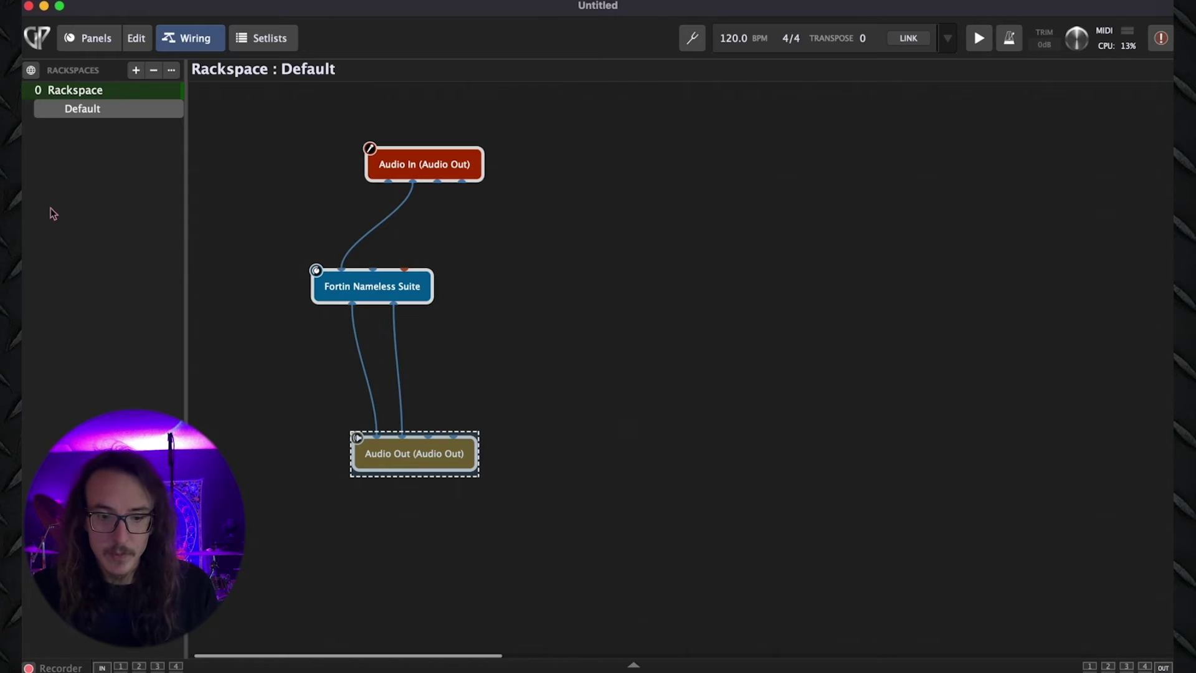
click(541, 331)
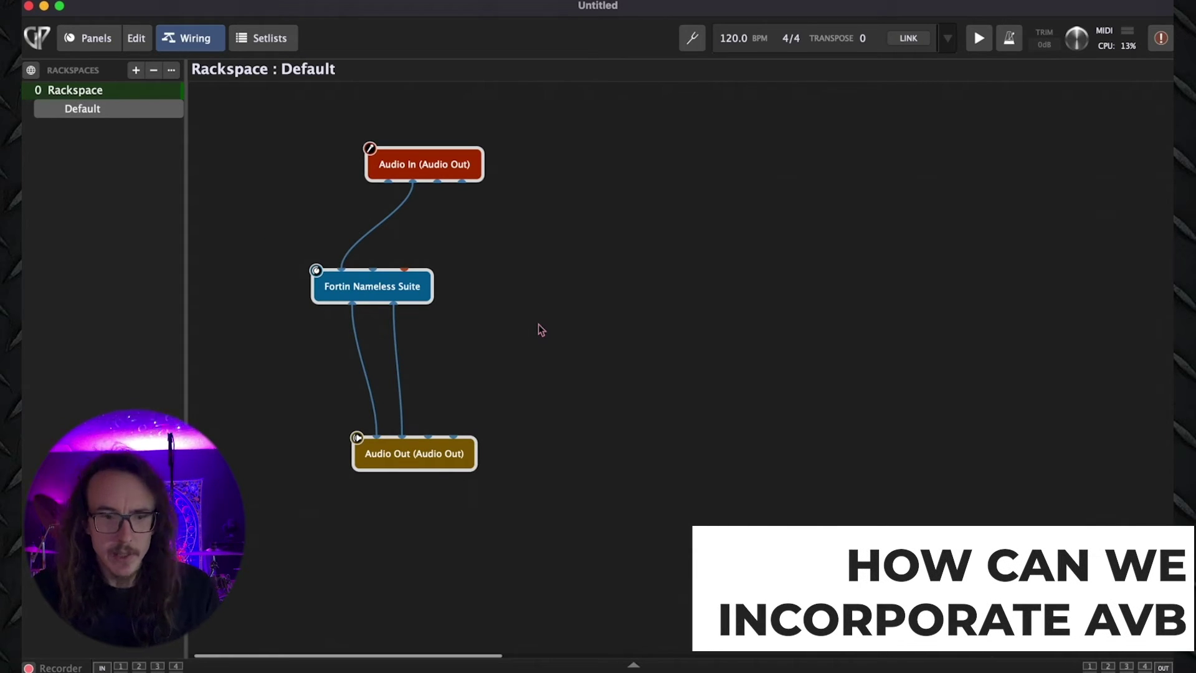
scroll(538, 324, right, 1)
Set the Audio I/O input device to Aggregate Device with all input channels enabled.
click(286, 3)
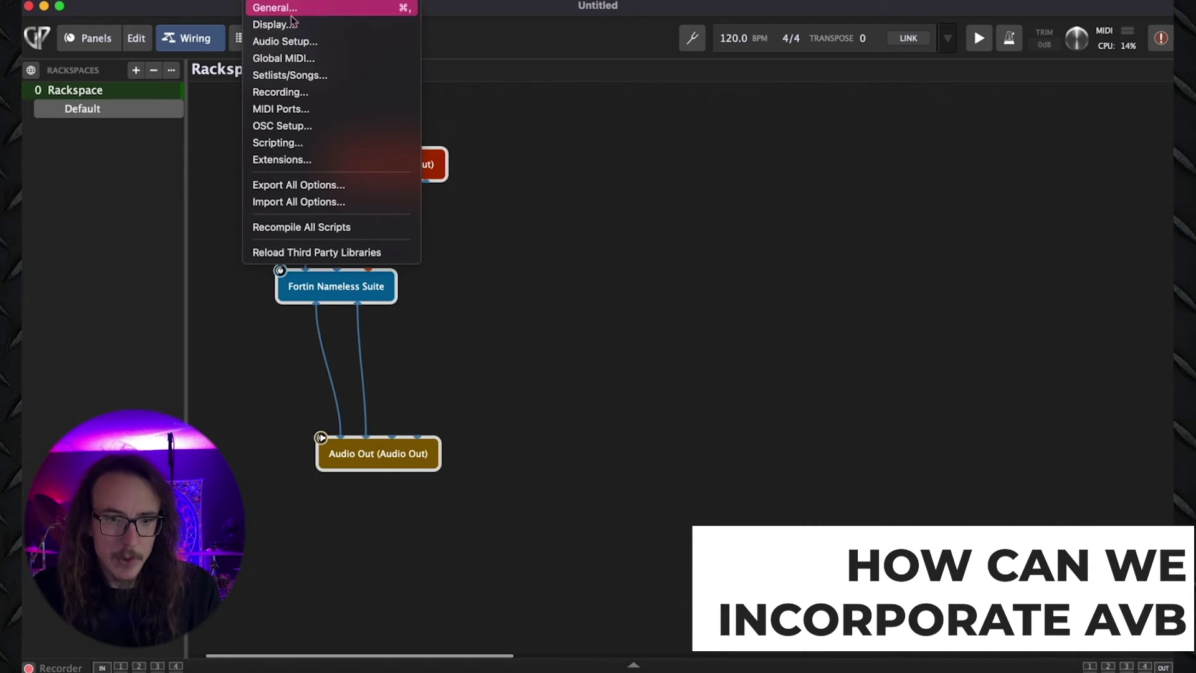
click(311, 41)
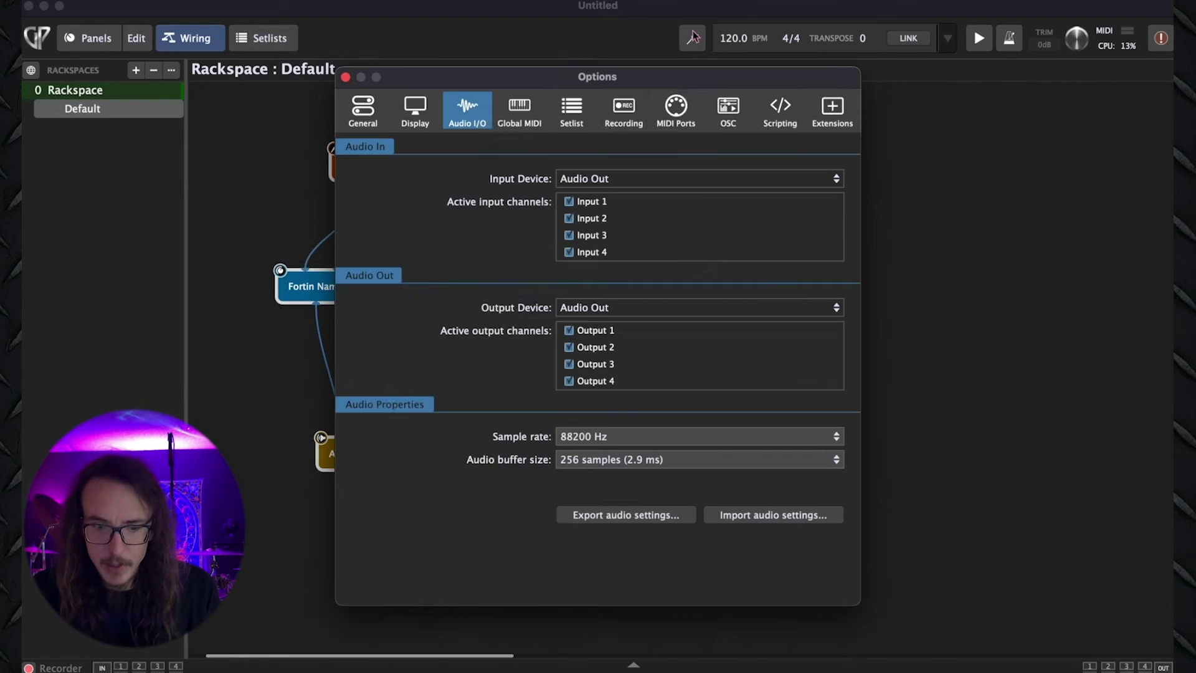
click(629, 181)
click(648, 353)
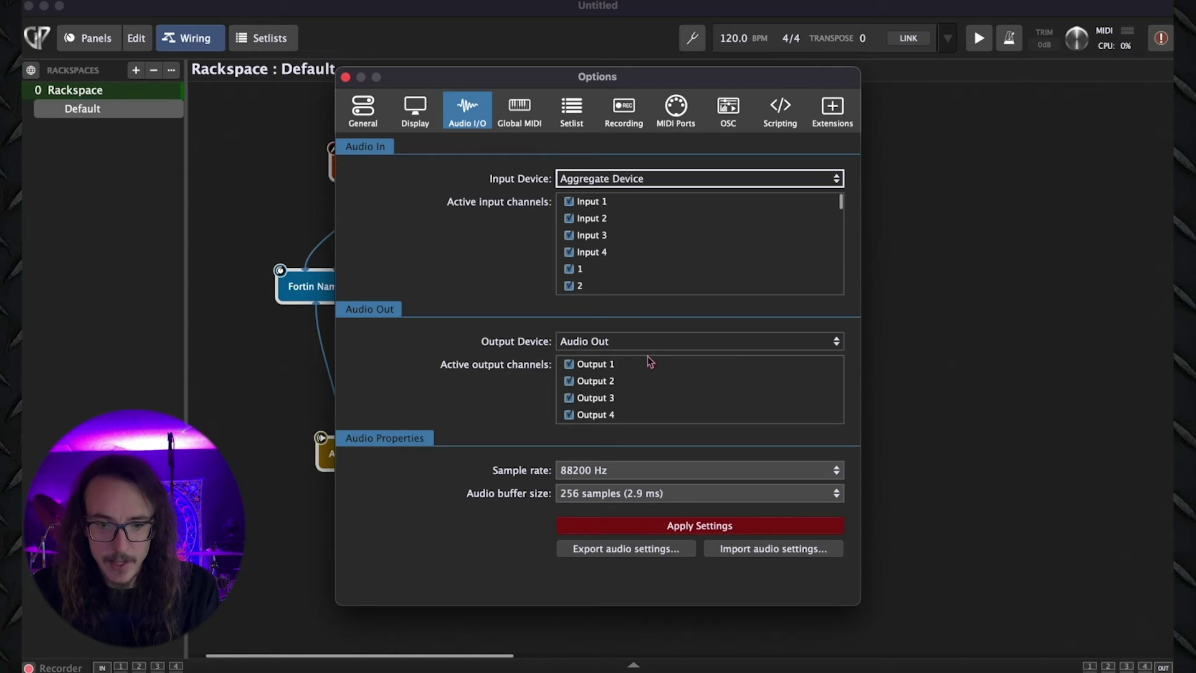
scroll(700, 215, down, 4)
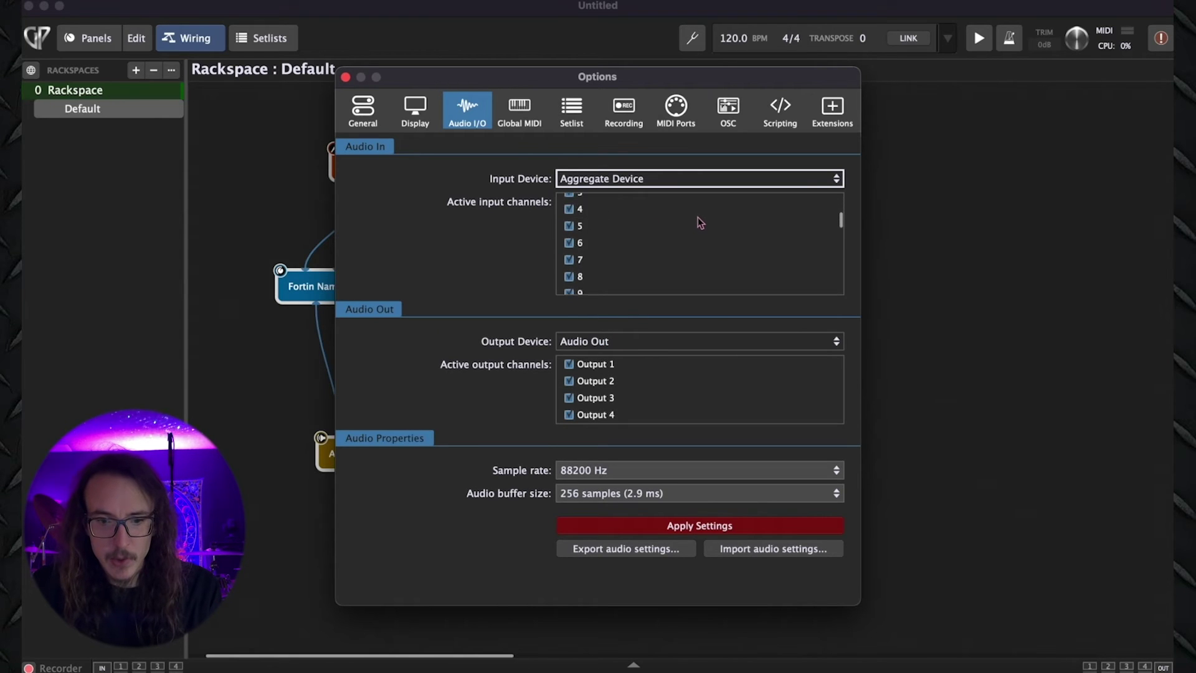
scroll(699, 219, down, 7)
scroll(697, 224, up, 10)
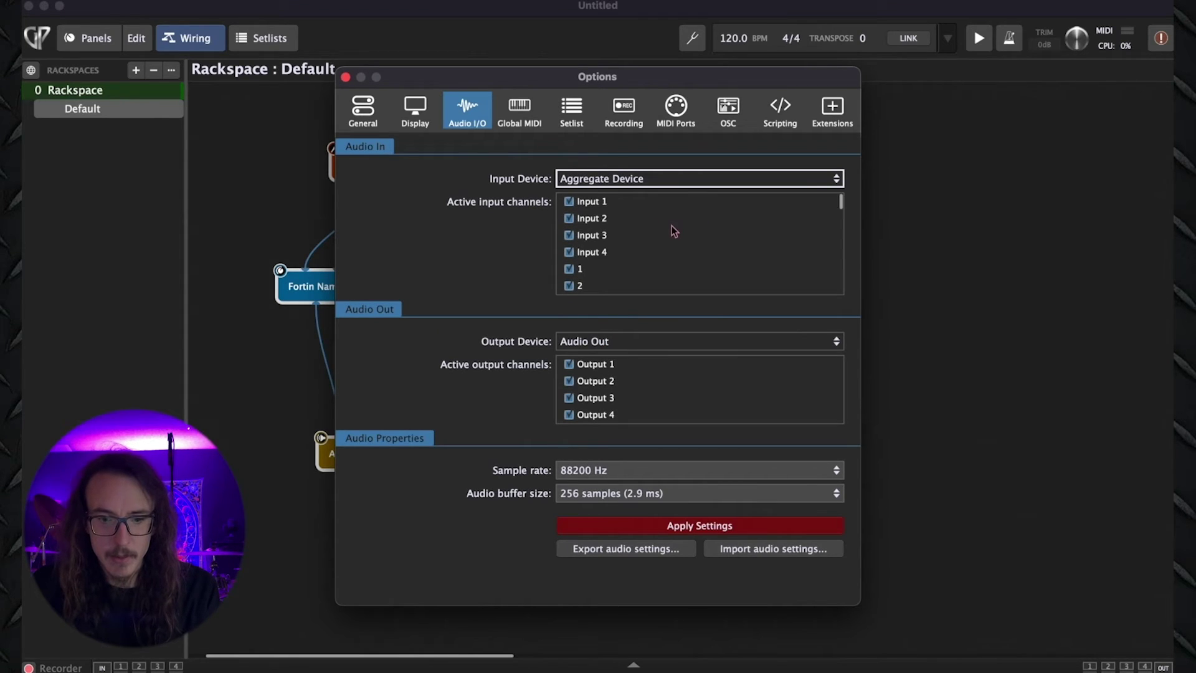
scroll(673, 229, down, 10)
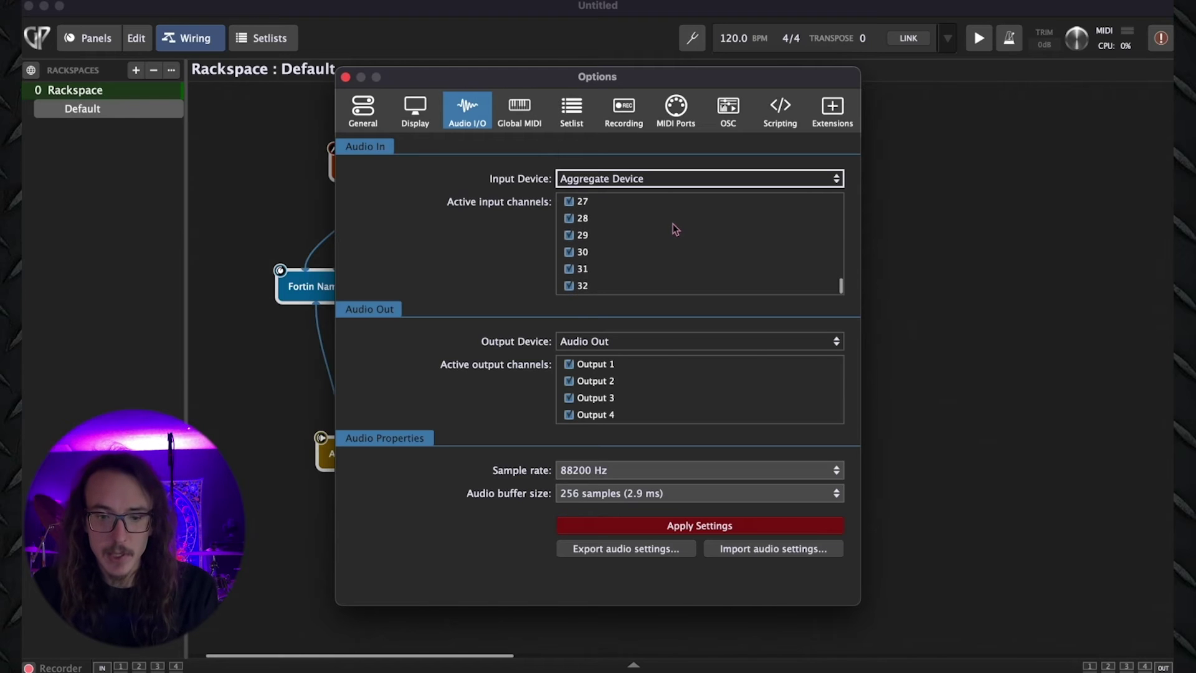
scroll(679, 237, up, 10)
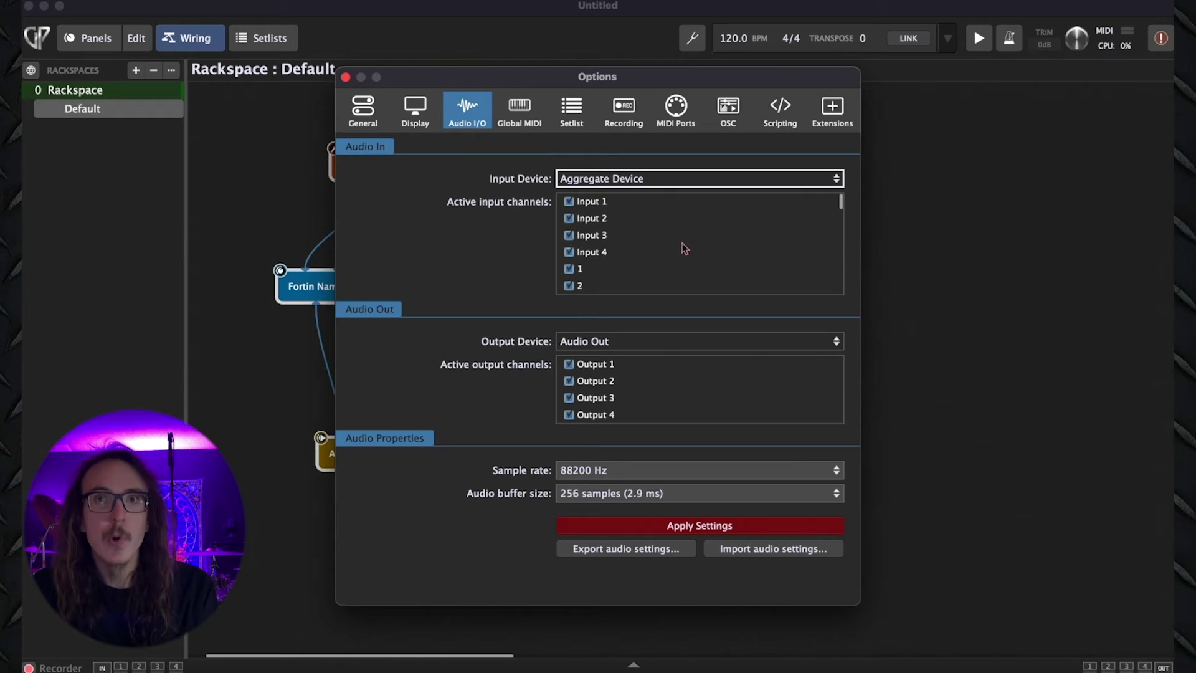
click(569, 222)
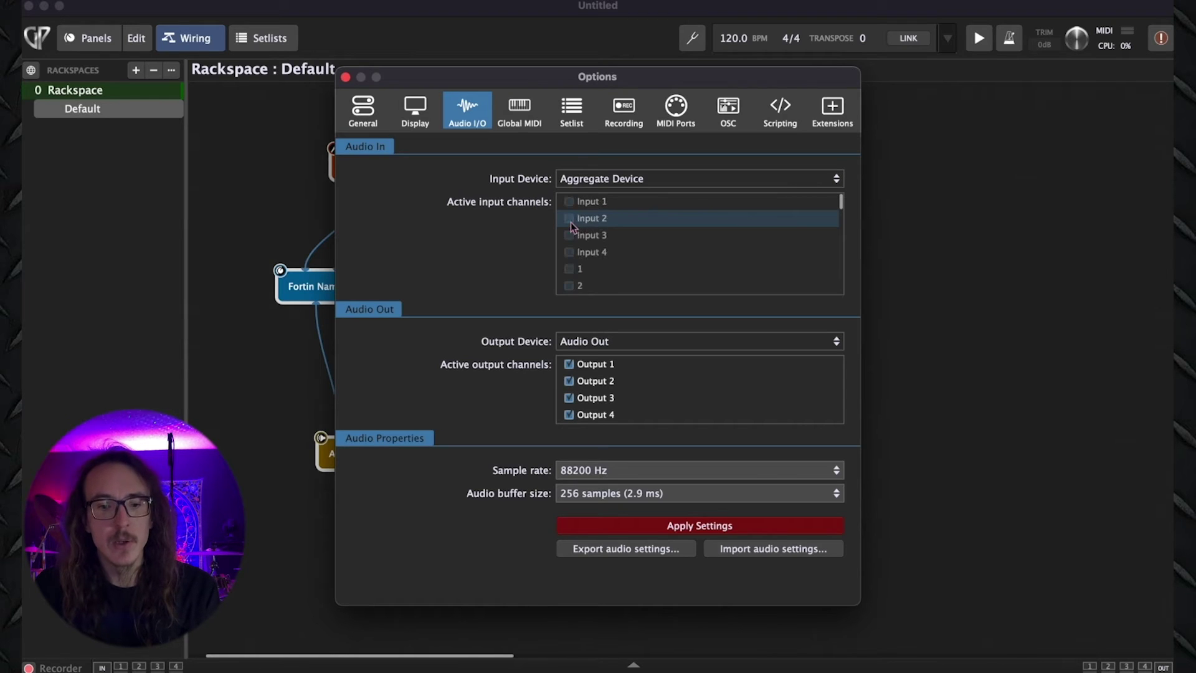
click(571, 223)
scroll(648, 243, down, 10)
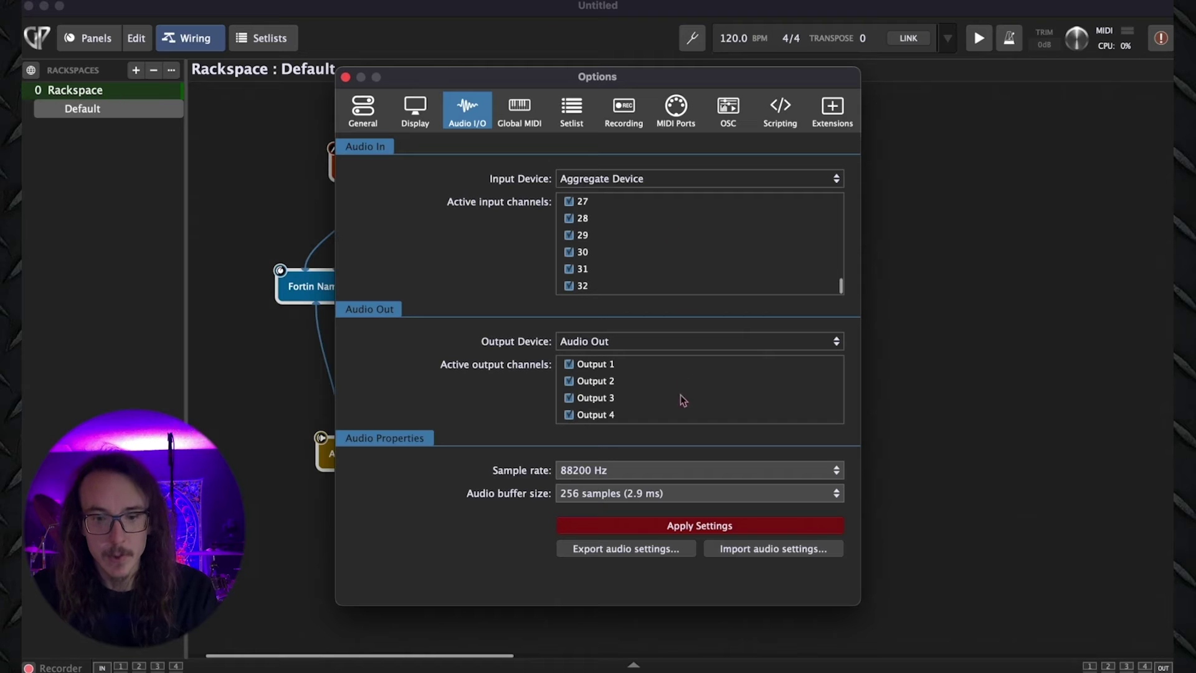
Make Aggregate Device the output device and uncheck output channel 21.
click(625, 342)
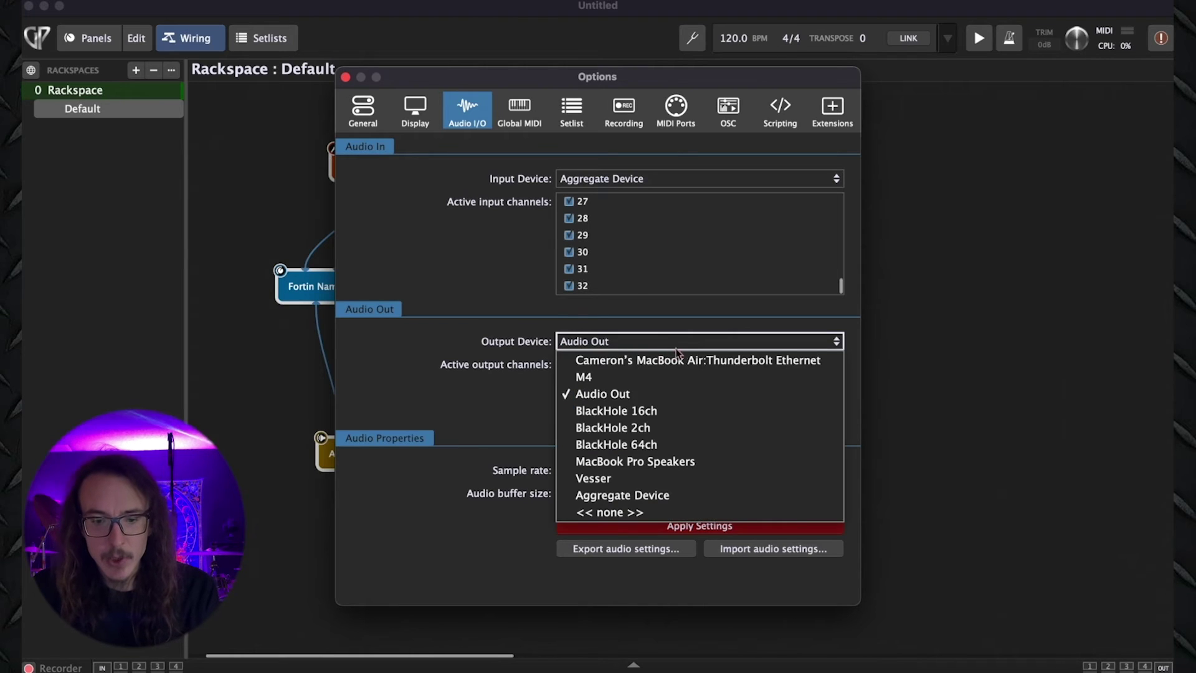
click(633, 498)
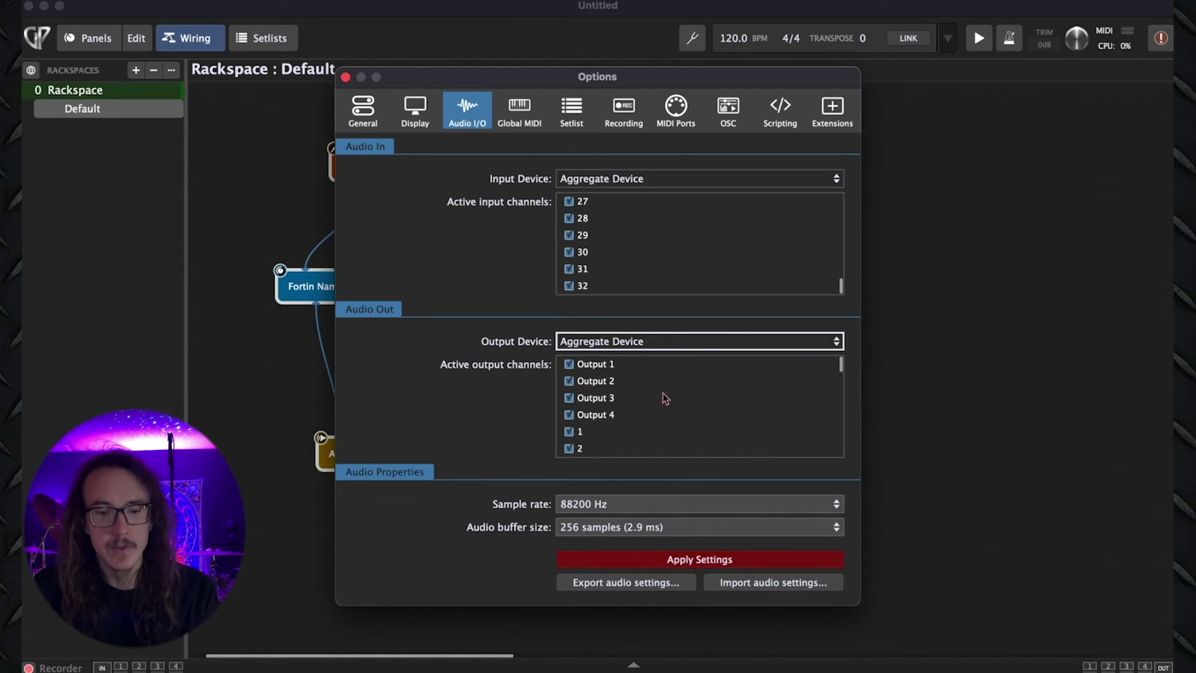
scroll(651, 391, down, 6)
click(570, 377)
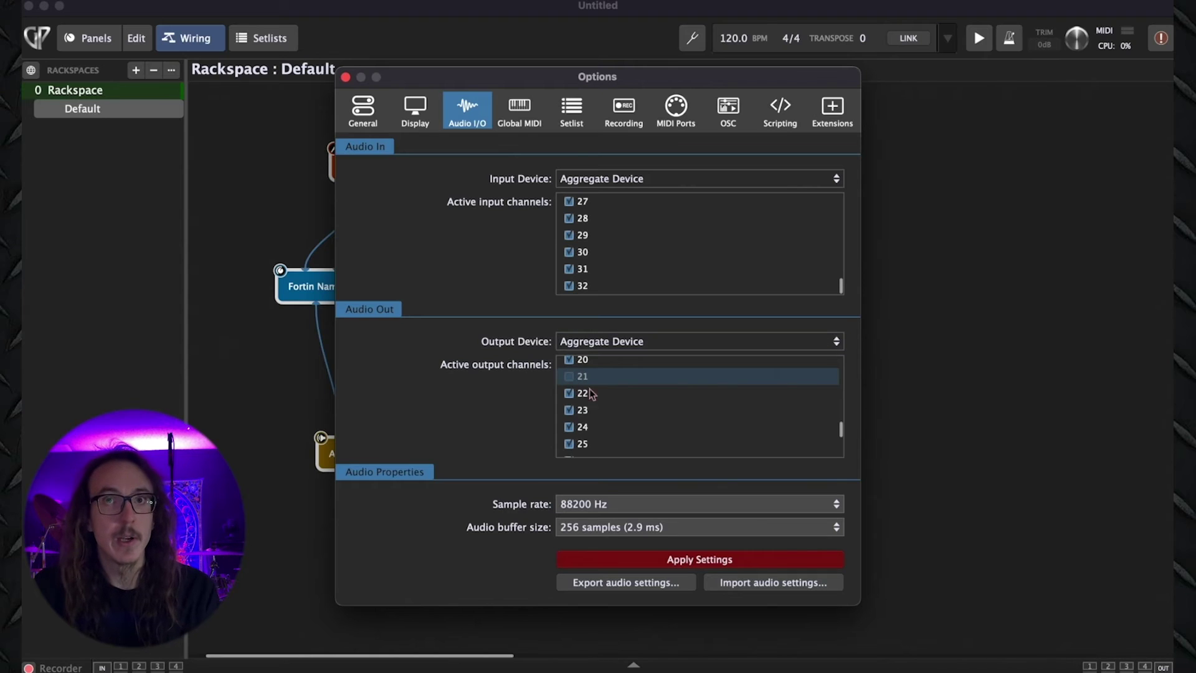
scroll(673, 454, down, 3)
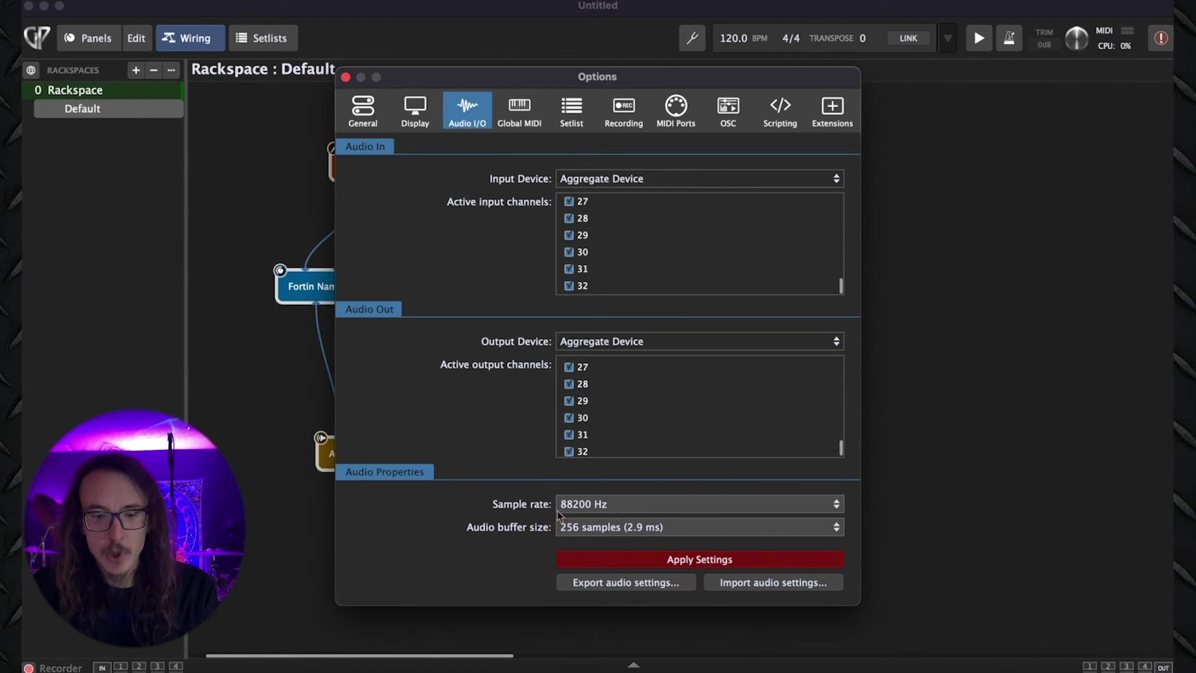
Apply the Aggregate Device settings and move the three wiring blocks back into view.
click(638, 559)
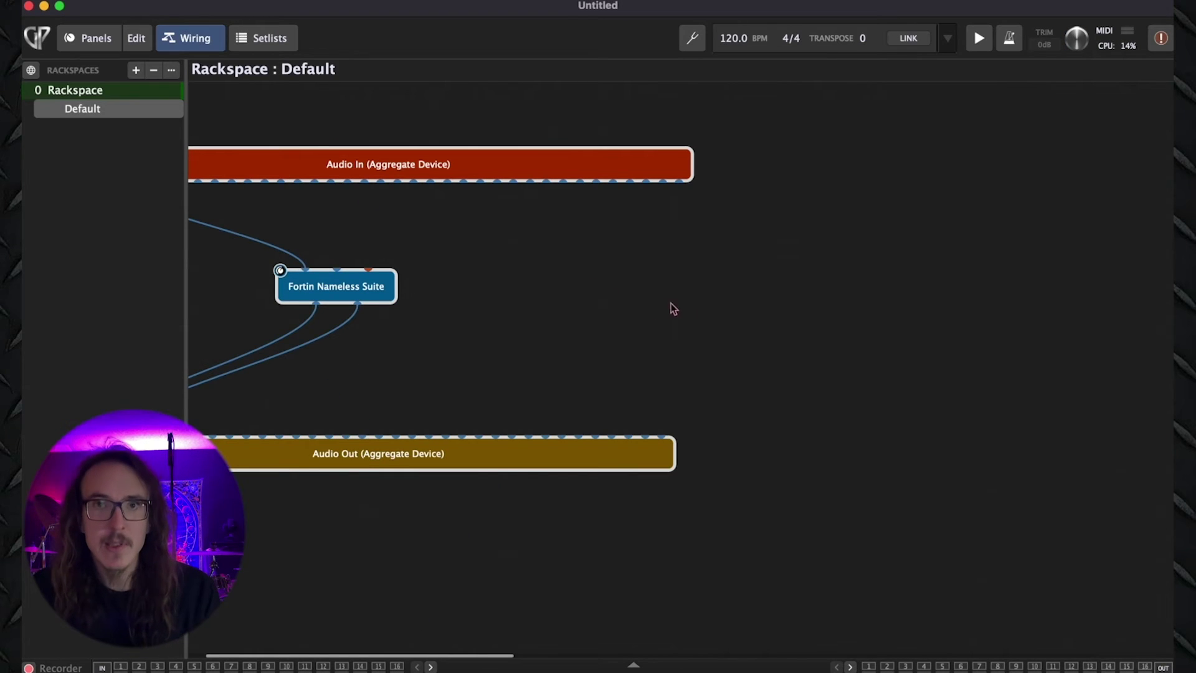
scroll(707, 315, left, 4)
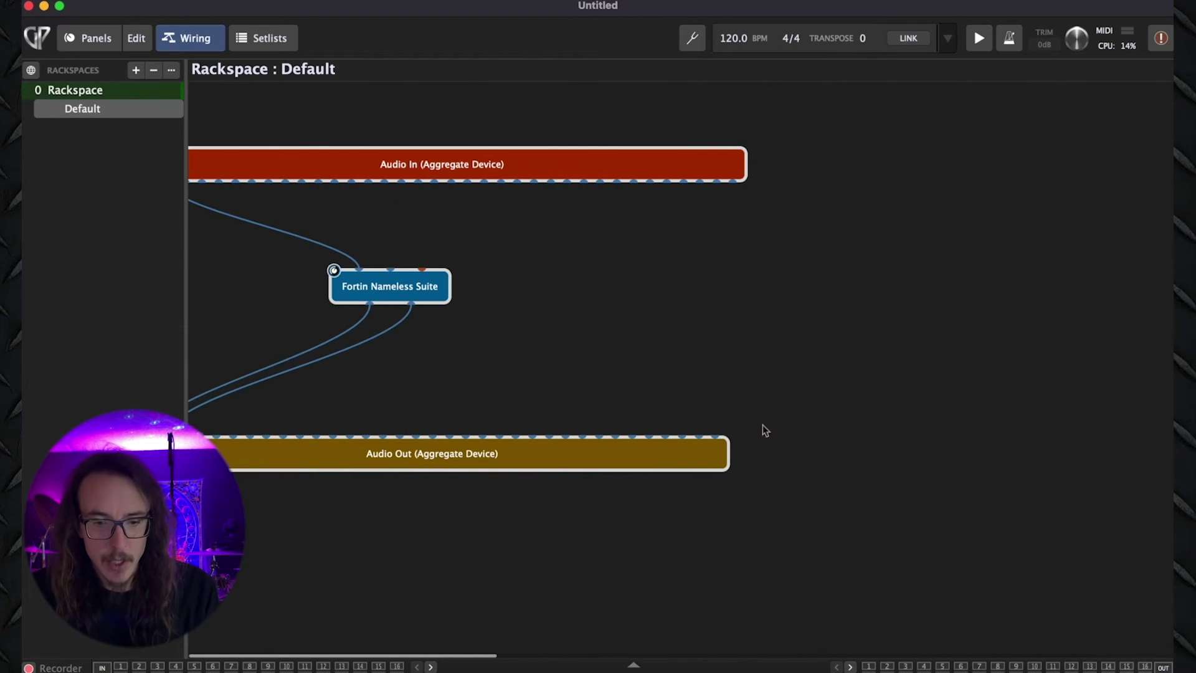
drag(869, 514, 439, 192)
click(758, 317)
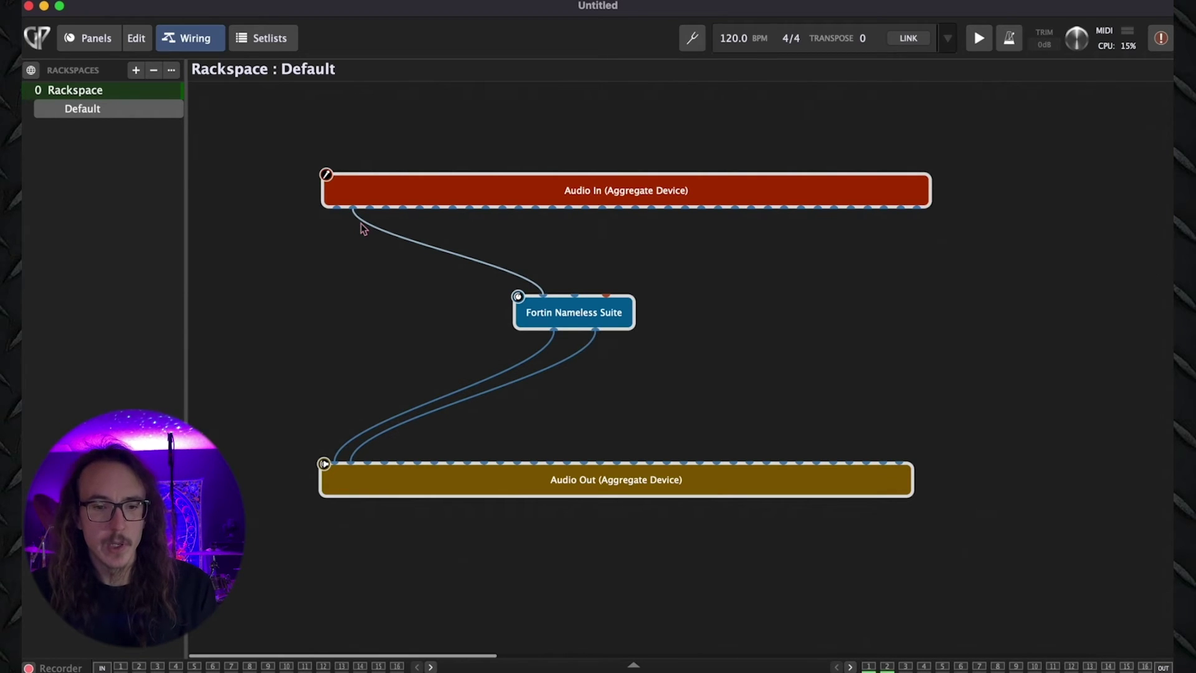
Reconnect the Fortin wire to Audio Out channel 1, then bring up Audio MIDI Setup's Audio Devices.
scroll(363, 229, right, 2)
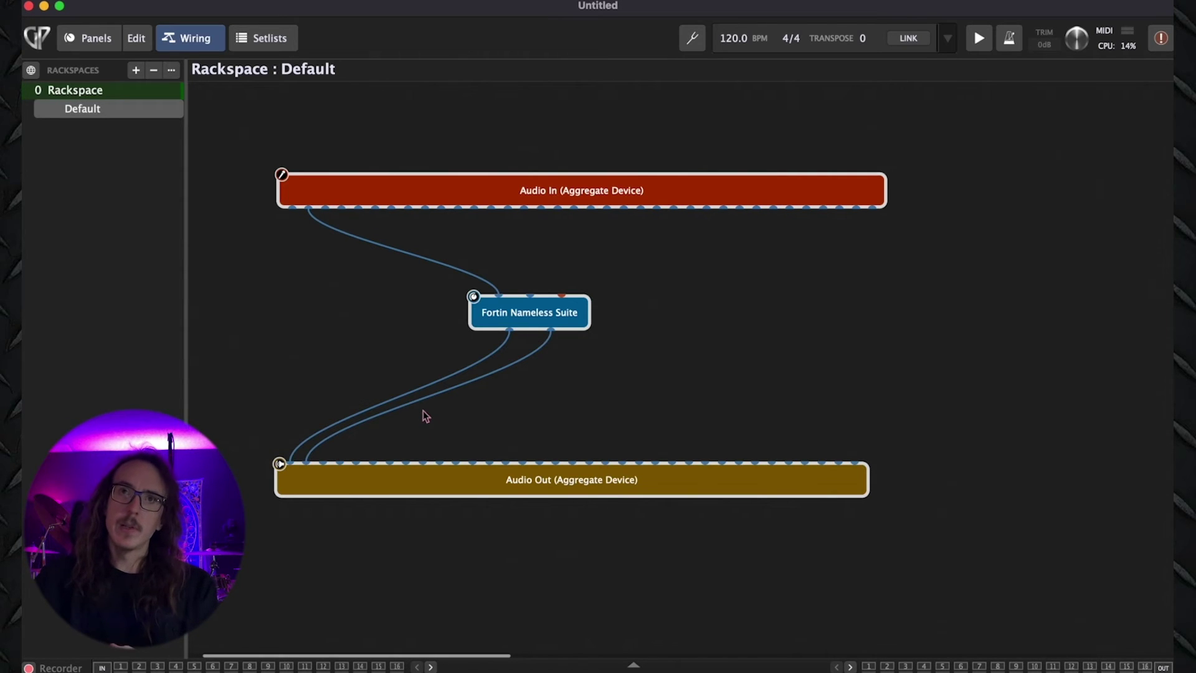
drag(423, 410, 290, 466)
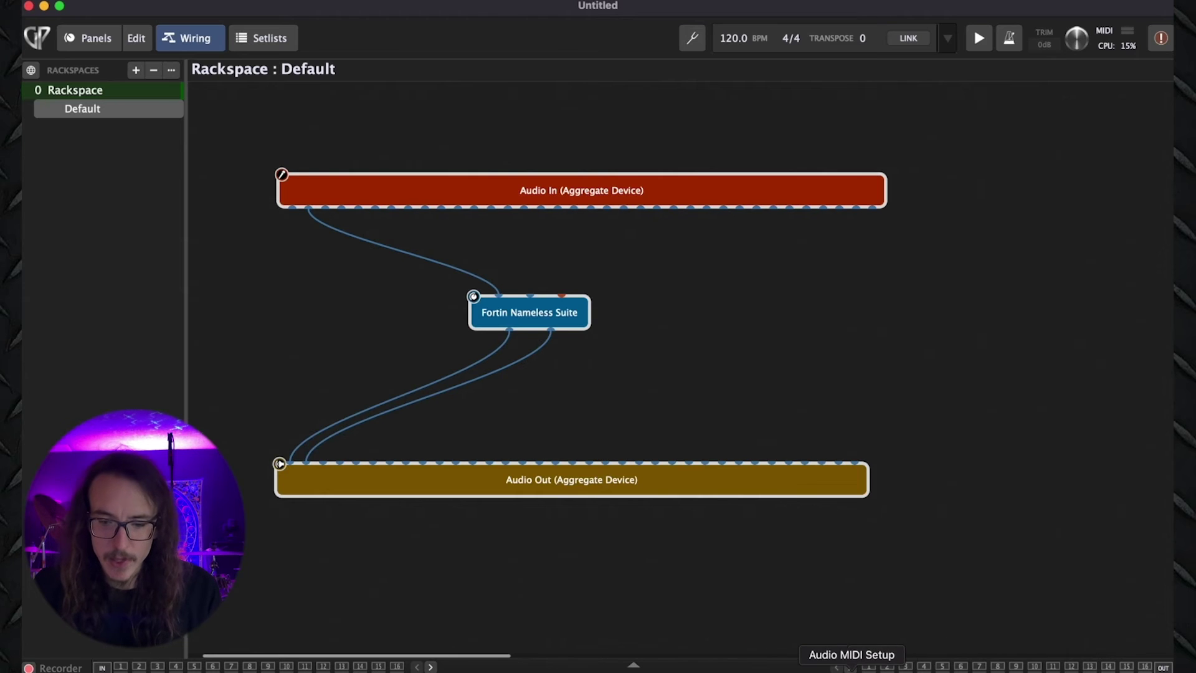
click(803, 651)
scroll(495, 222, down, 2)
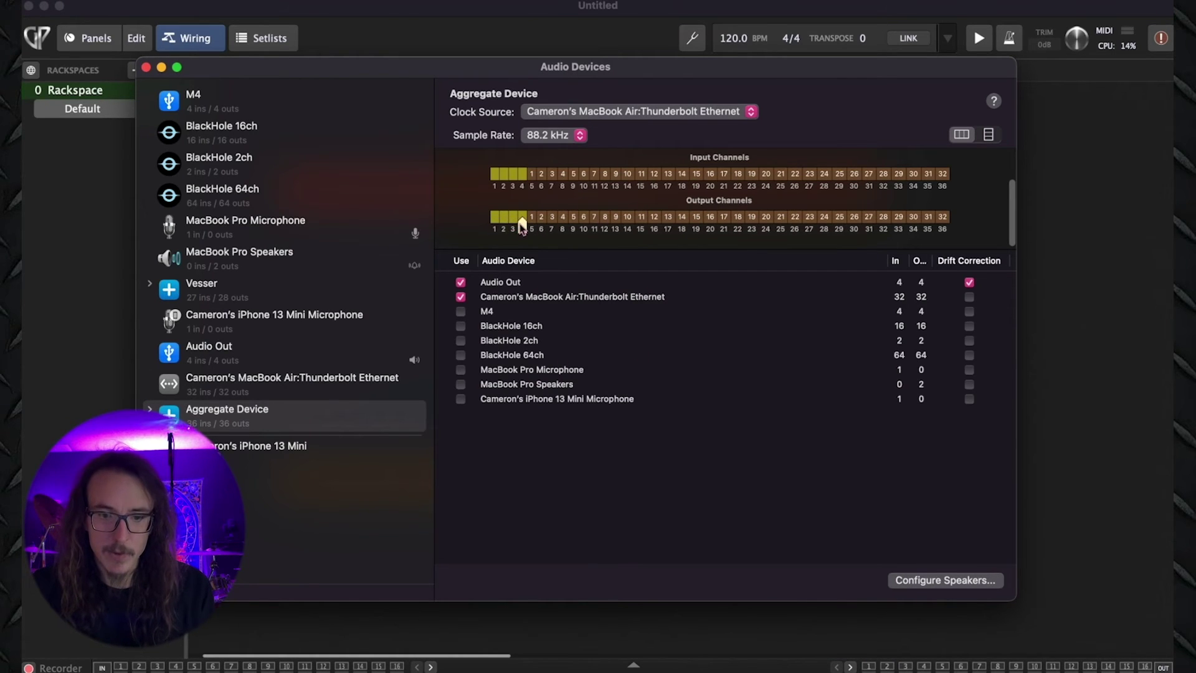
Review the Aggregate Device channel map, then close the Audio Devices window.
scroll(536, 227, up, 2)
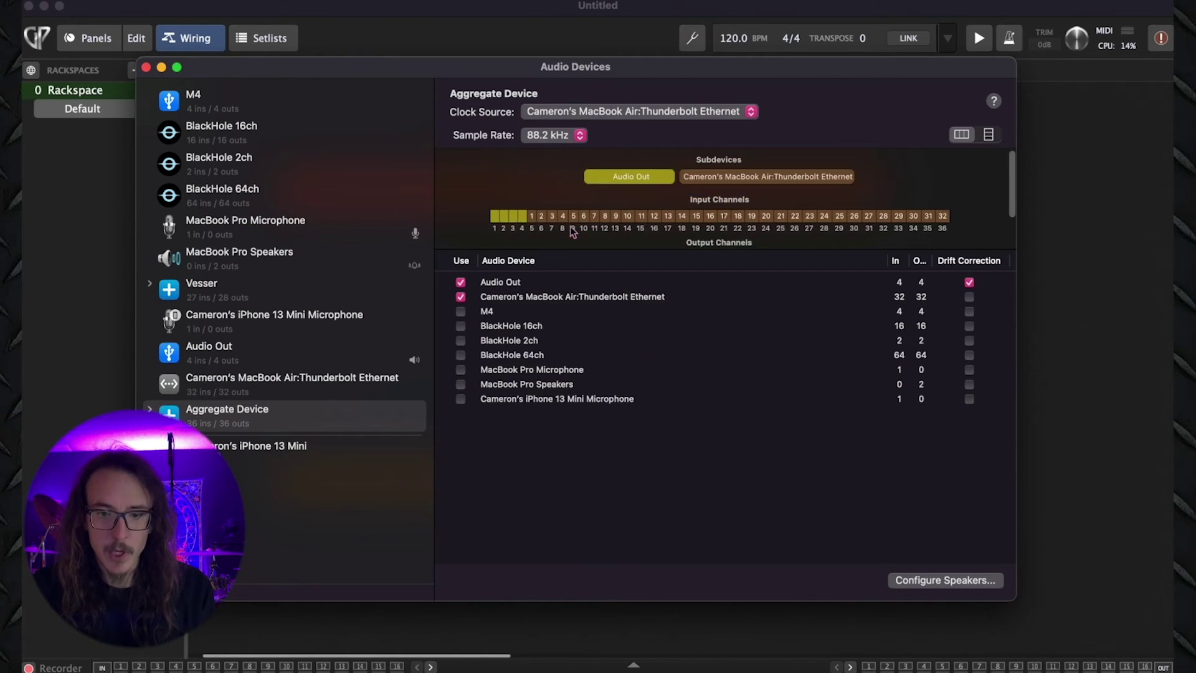
click(146, 68)
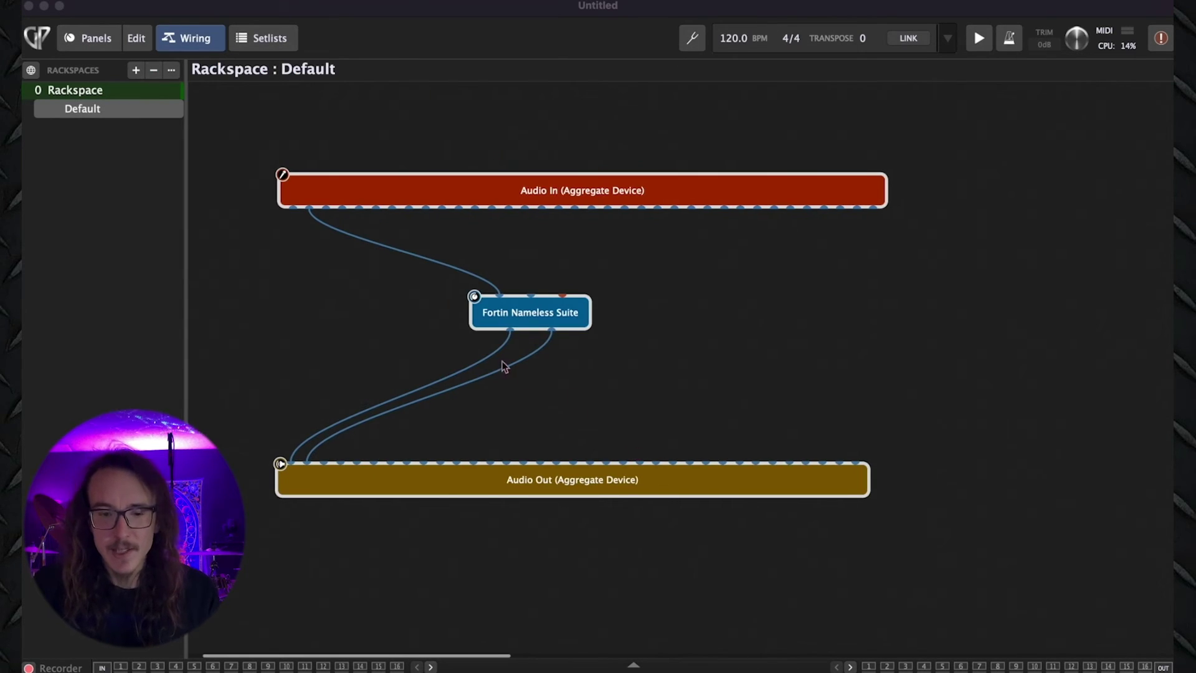
Wire Fortin Nameless Suite's two outputs to Audio Out channels 5 and 7 and show the Audio Out faders.
drag(510, 331, 356, 451)
drag(551, 331, 373, 461)
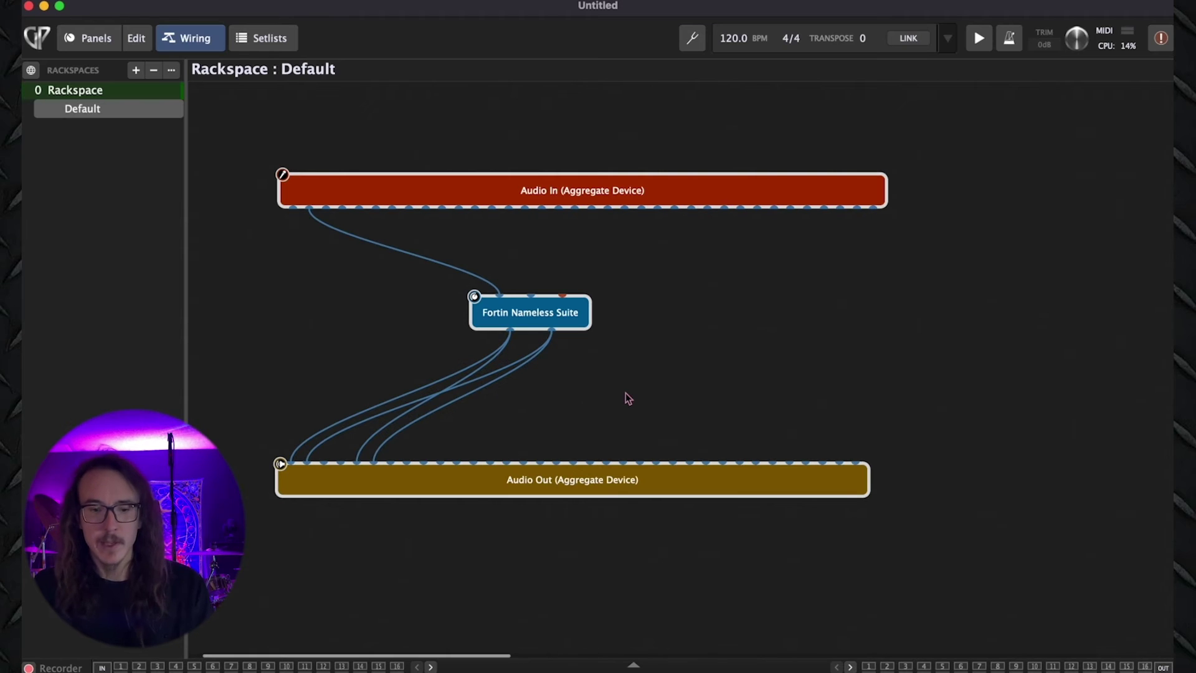
double_click(570, 484)
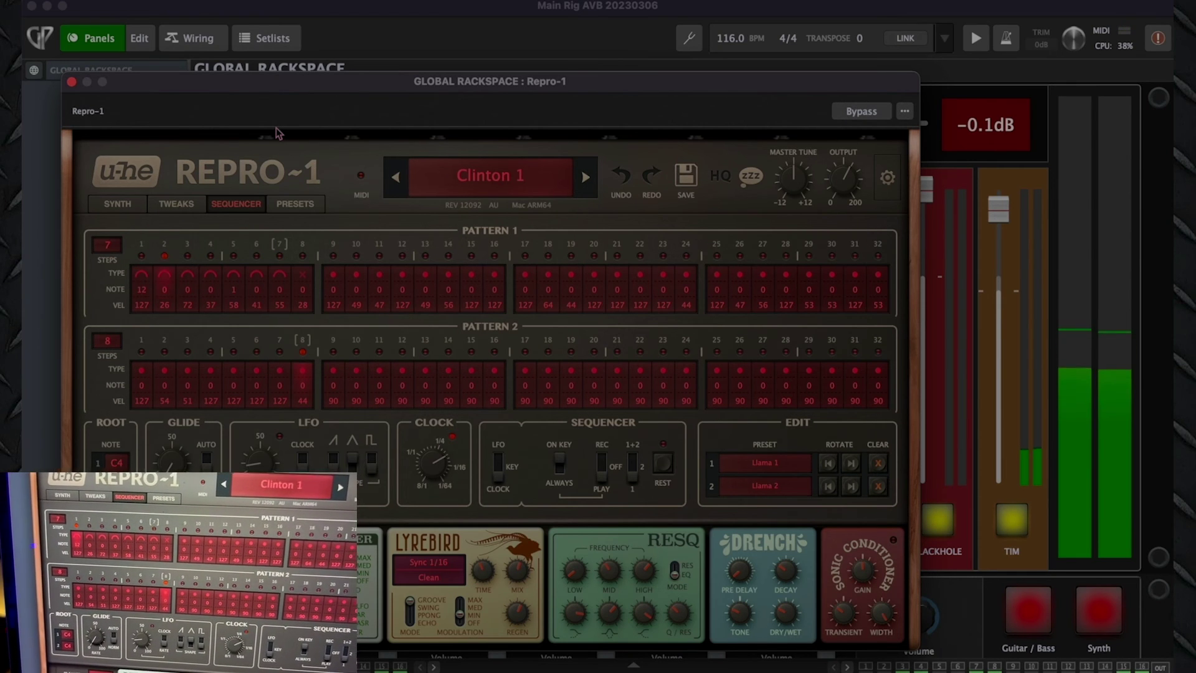
Close the Repro-1 plugin window to reveal the Global Rackspace mixer panel.
click(71, 82)
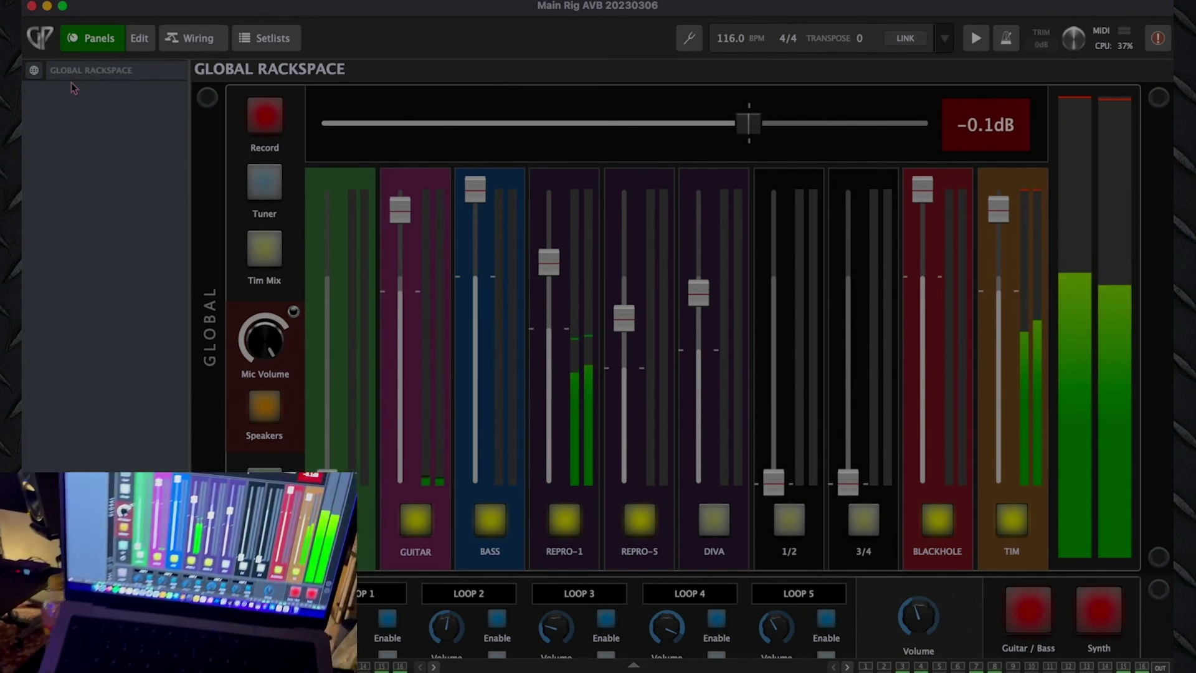
In the Tim Input Mixer, pull the Tim Drums 1-2 fader down to -0.6 dB.
click(270, 248)
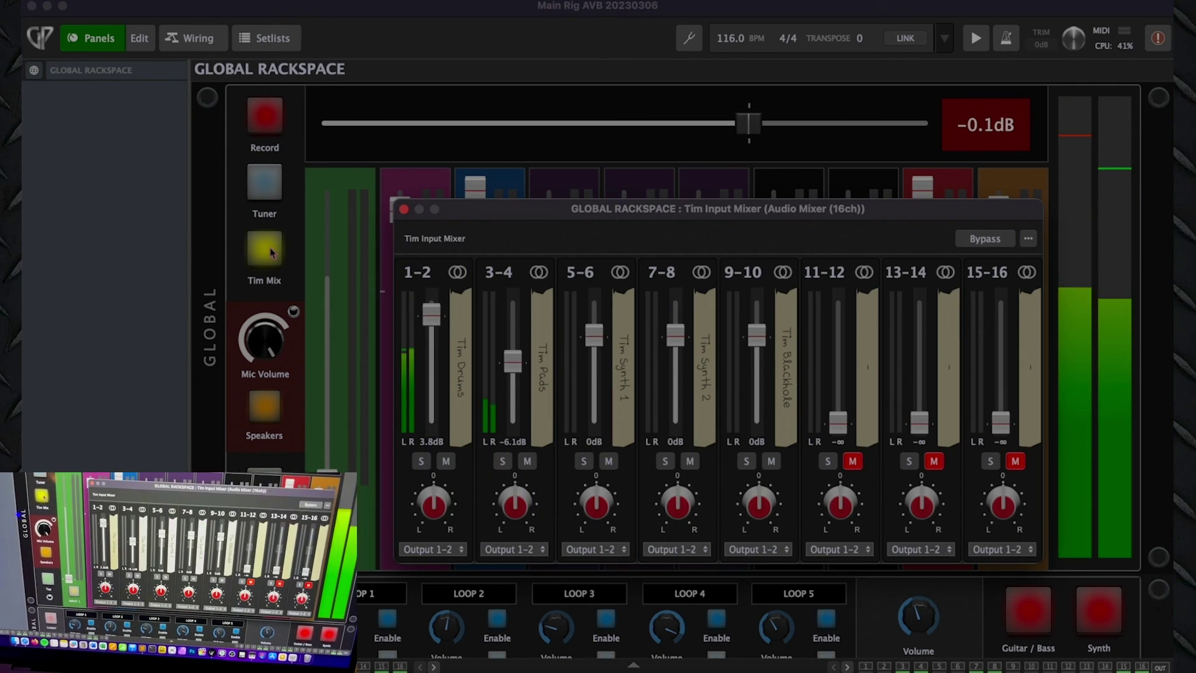
click(434, 316)
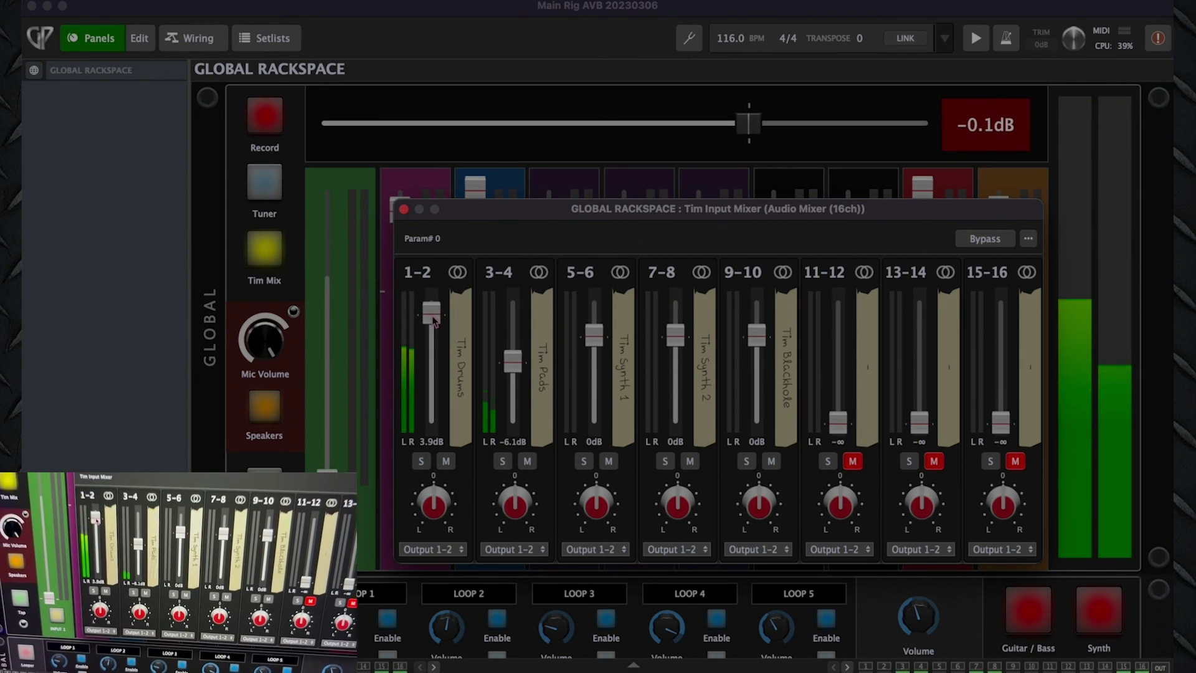
drag(433, 318, 428, 347)
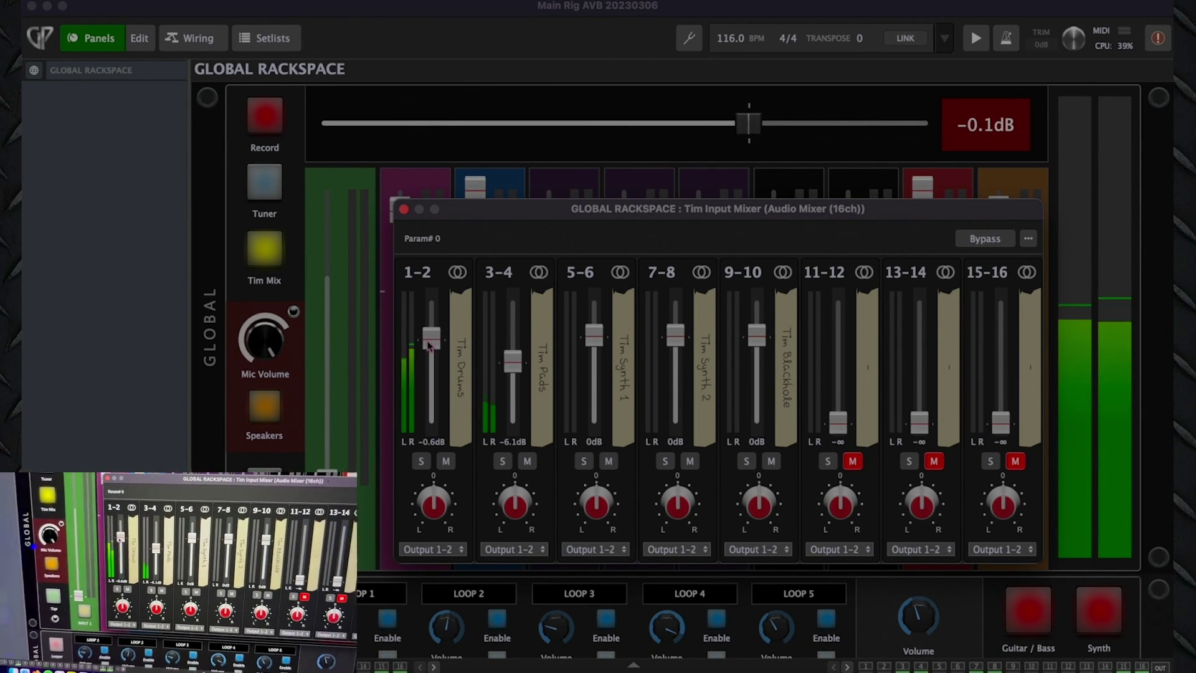